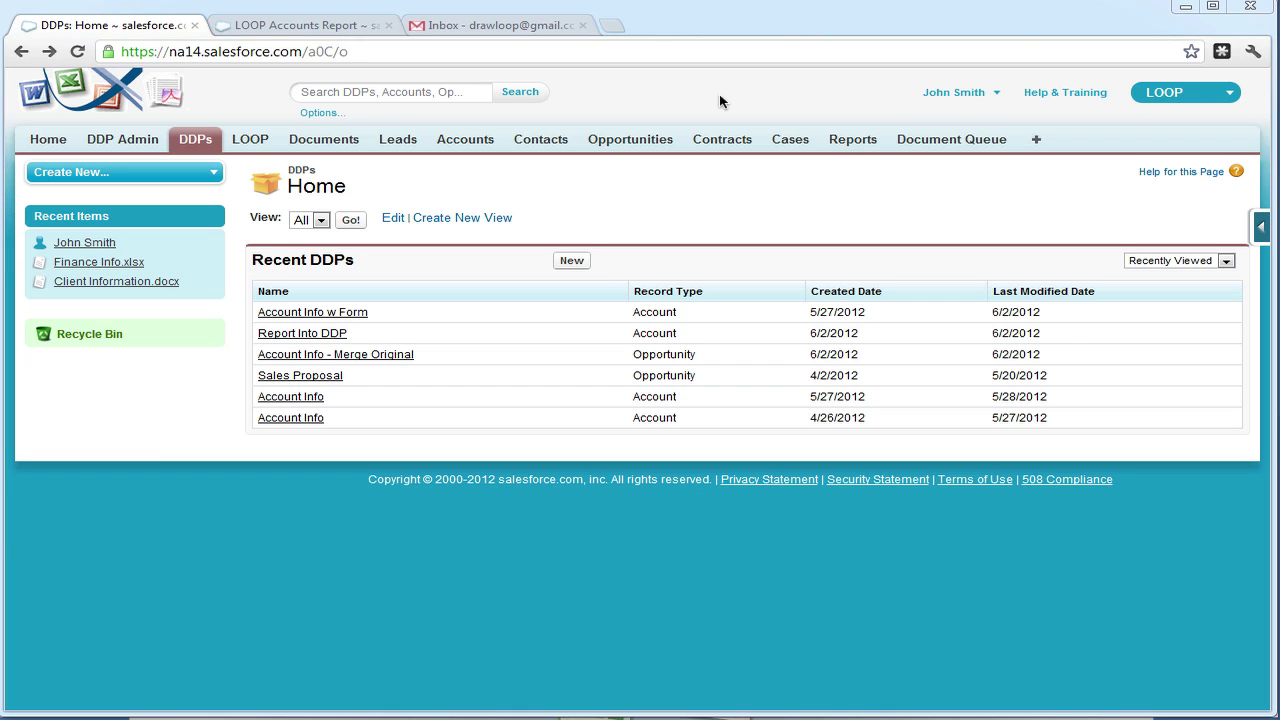
Step: Start a new DDP from the Recent DDPs section of the DDPs tab
left_click(198, 142)
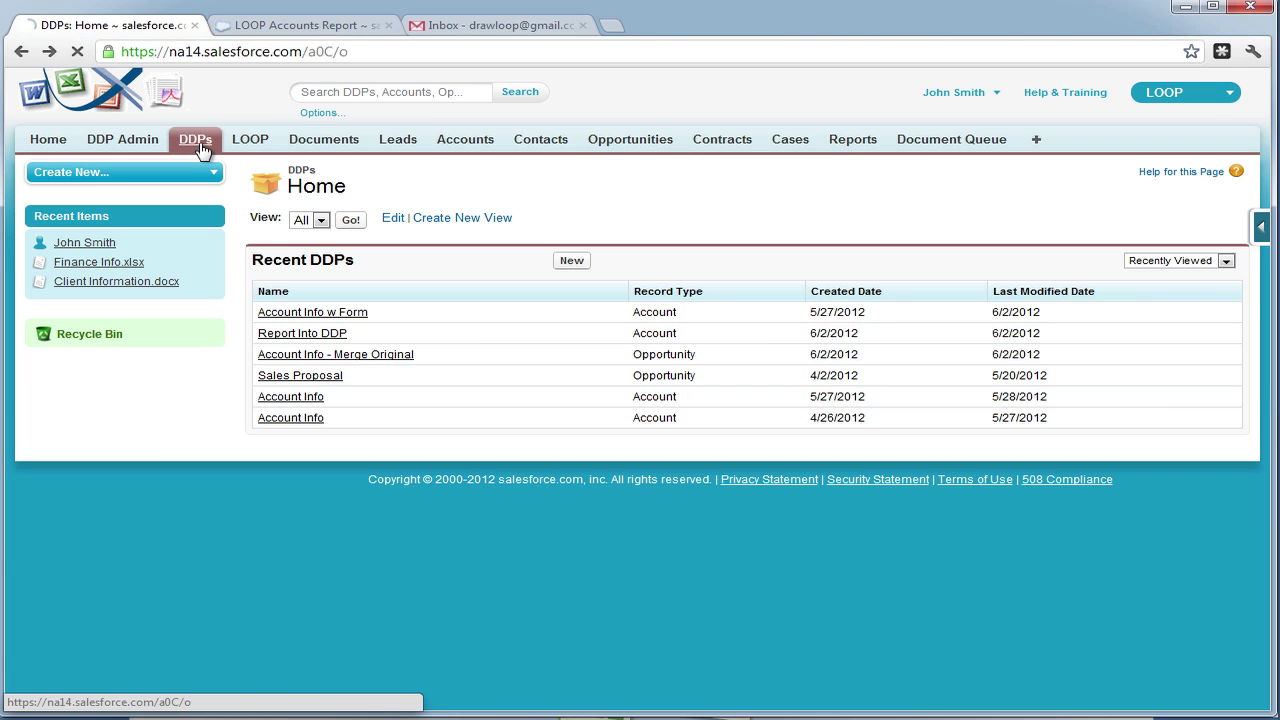
left_click(571, 260)
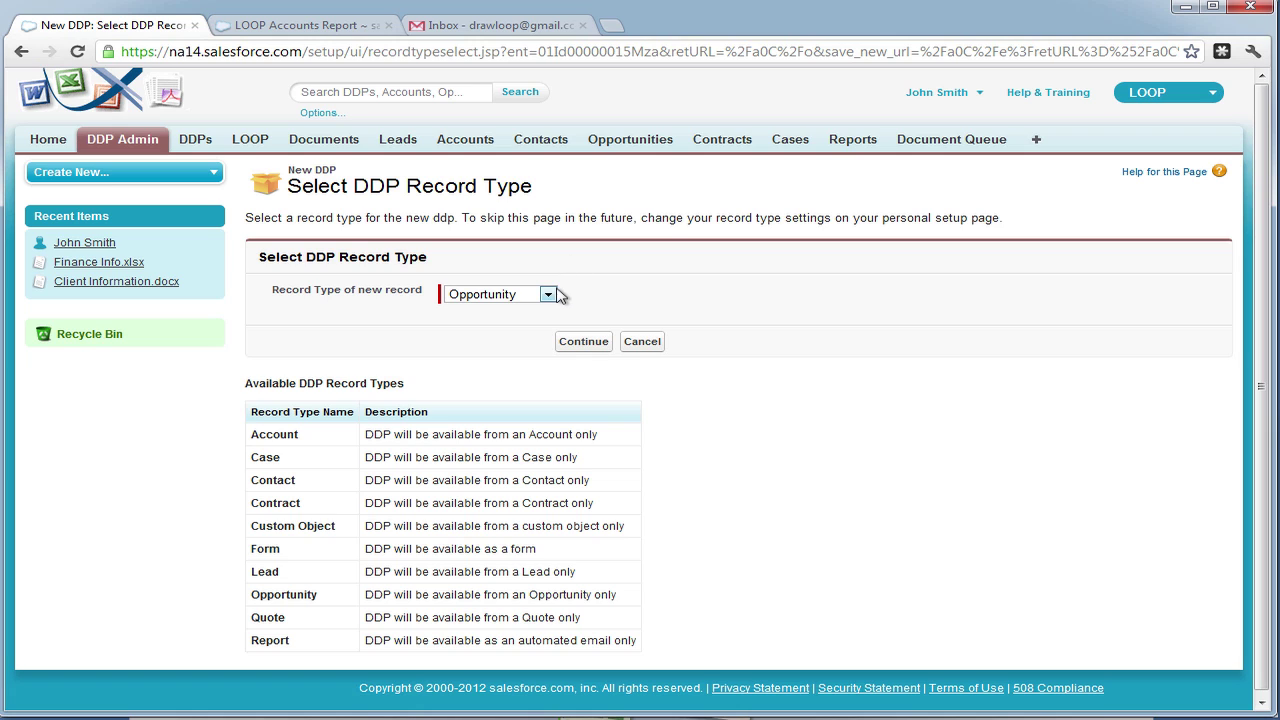
Step: Choose Report as the new DDP's record type and continue to the edit form
left_click(548, 294)
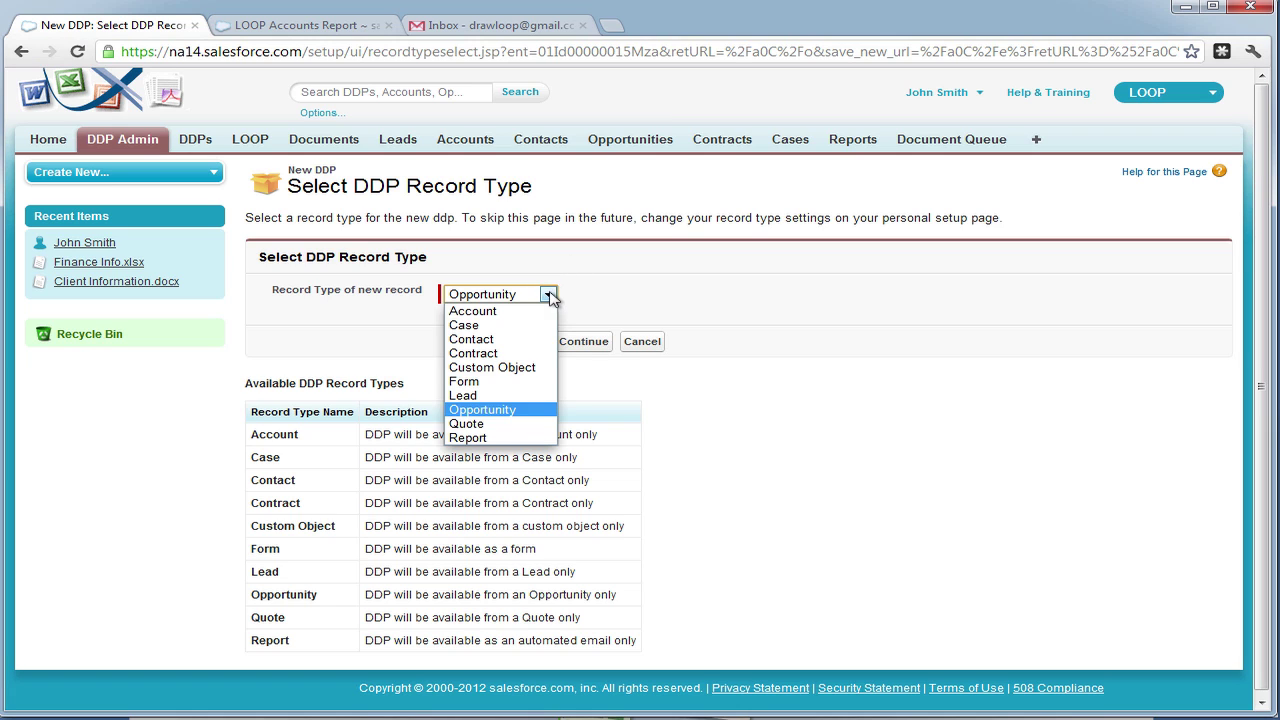
left_click(522, 437)
left_click(574, 345)
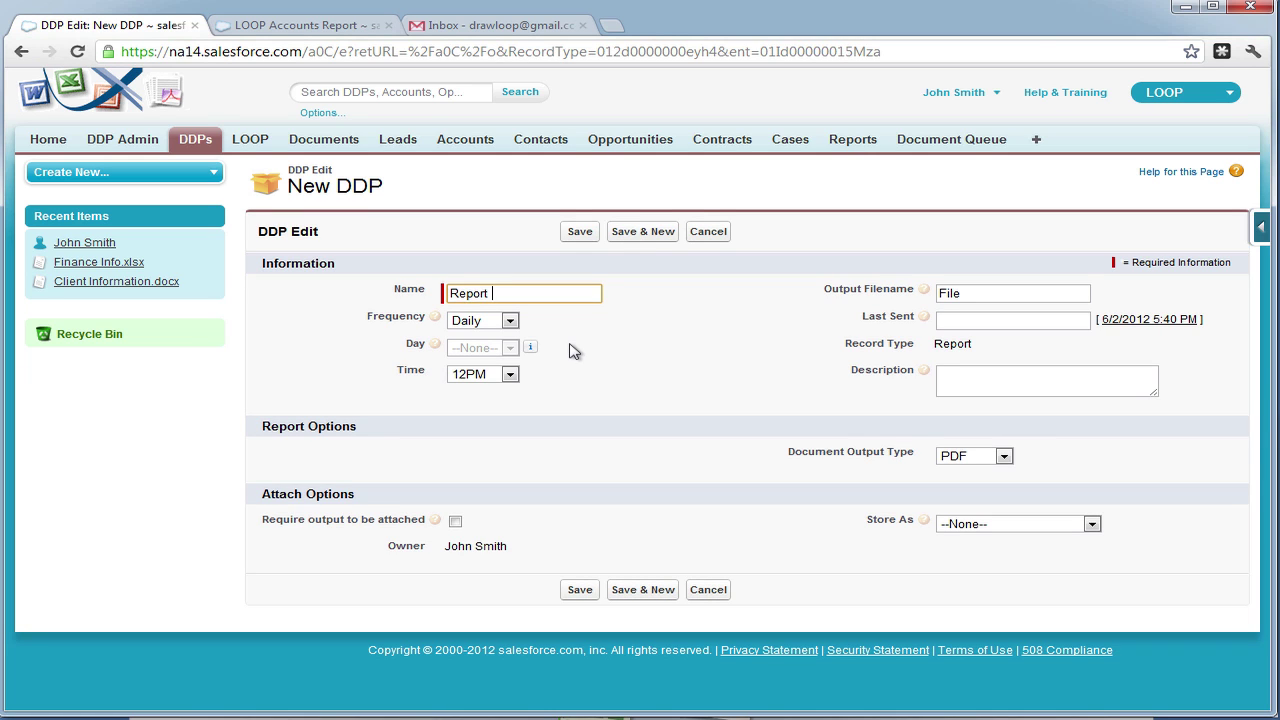
Step: Schedule the DDP to run Monthly on day 4 at 9AM
key("Tab")
left_click(510, 321)
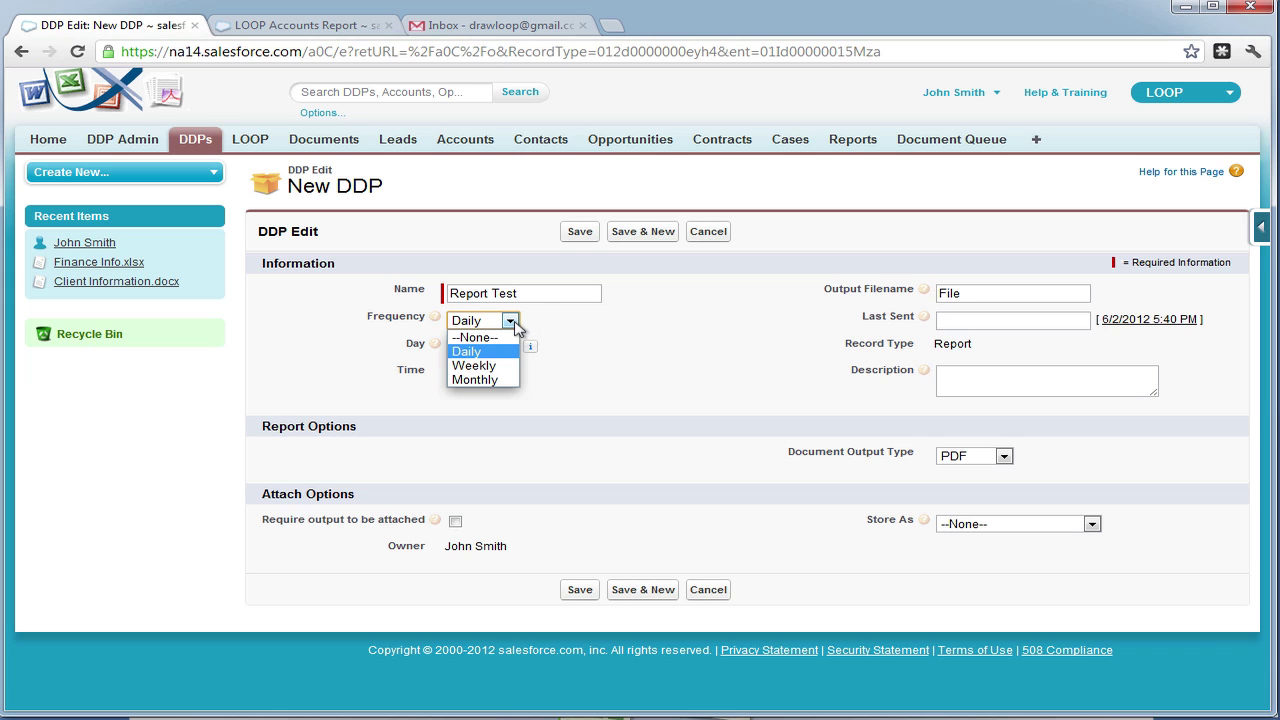
left_click(505, 366)
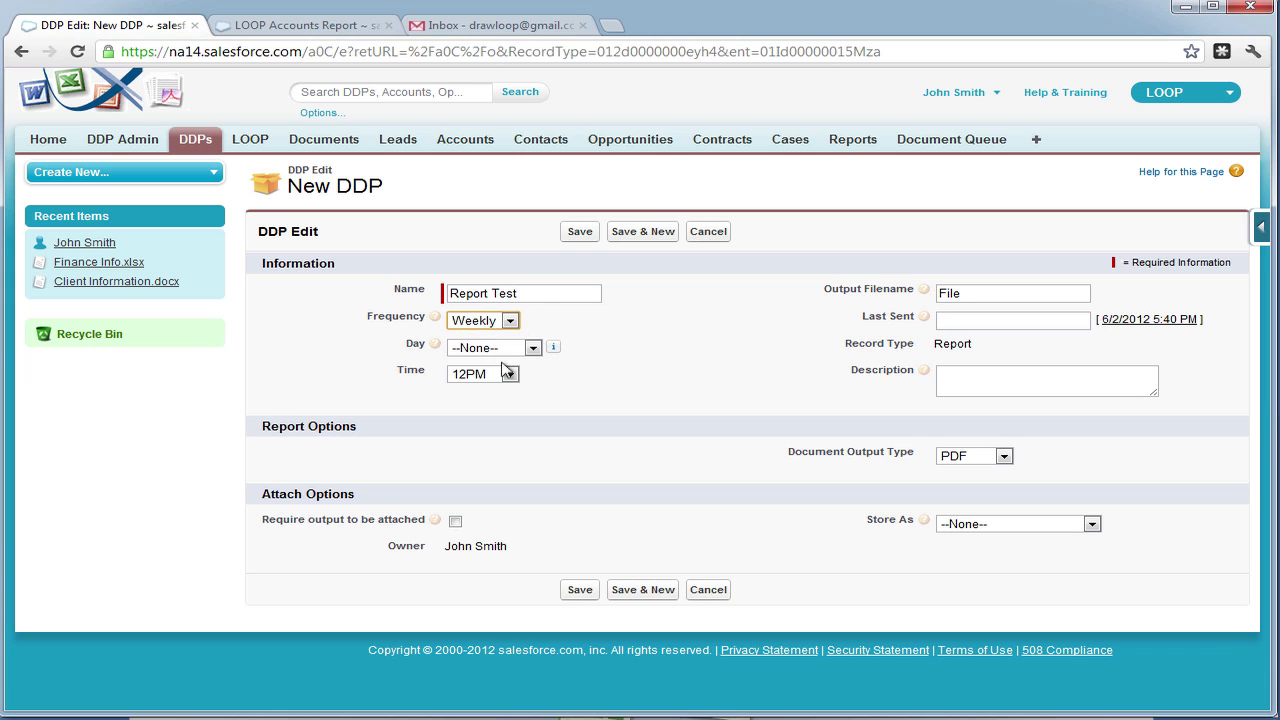
left_click(505, 348)
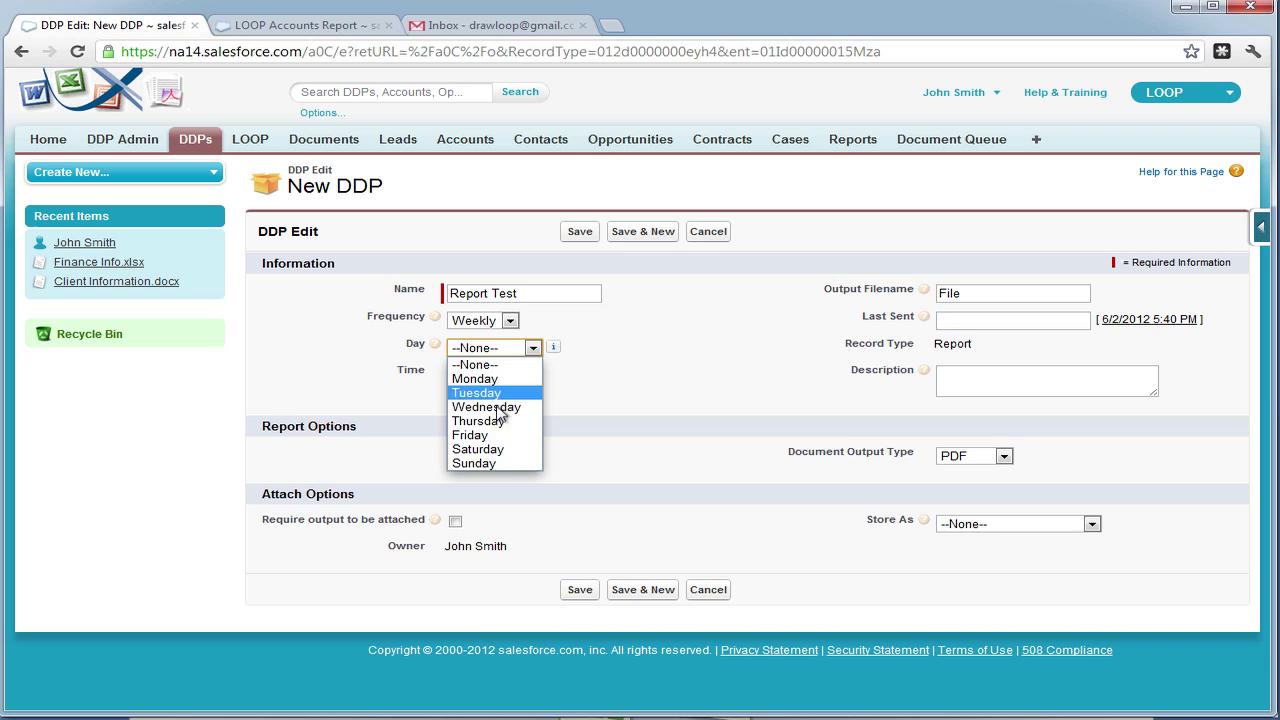
left_click(505, 322)
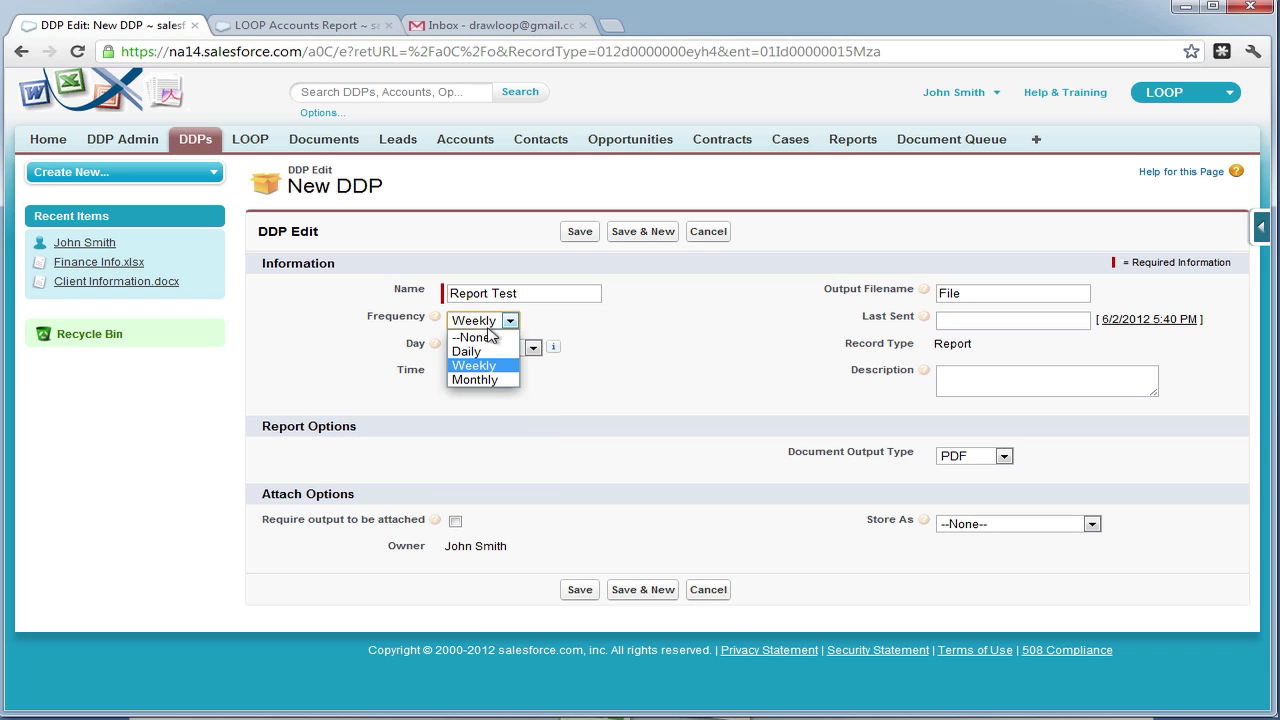
left_click(480, 380)
left_click(490, 350)
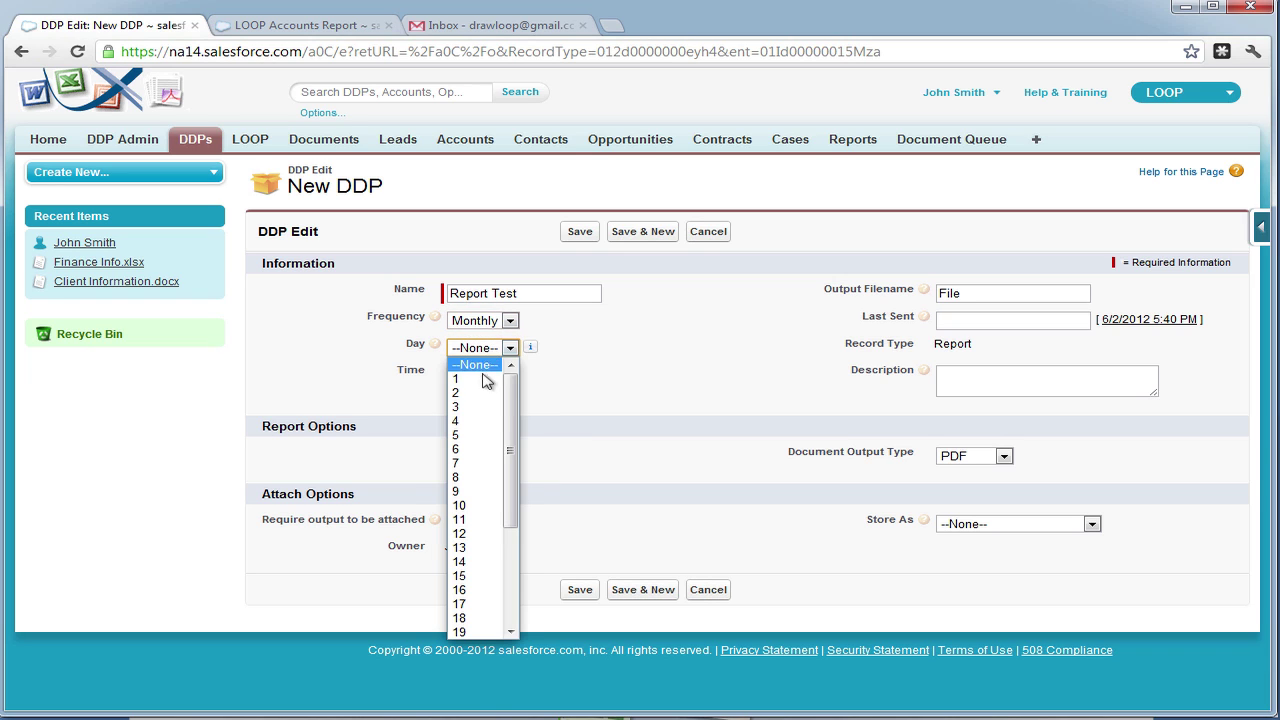
left_click(480, 432)
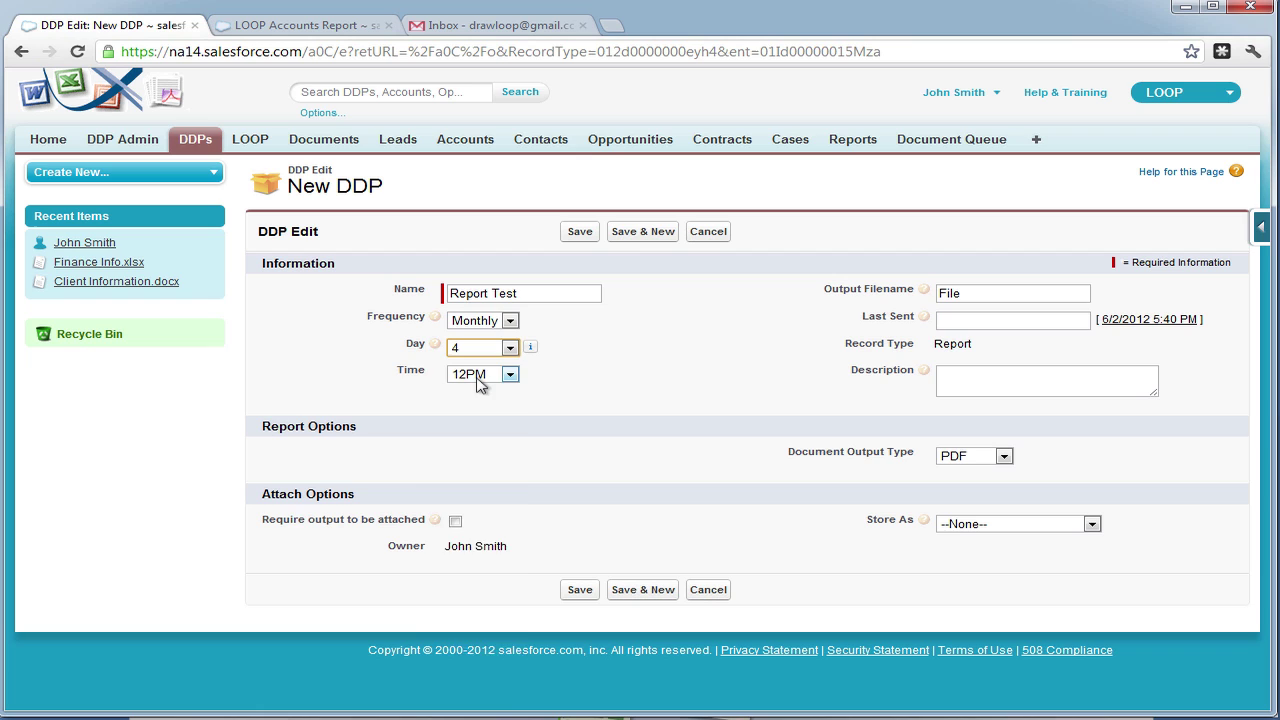
left_click(478, 380)
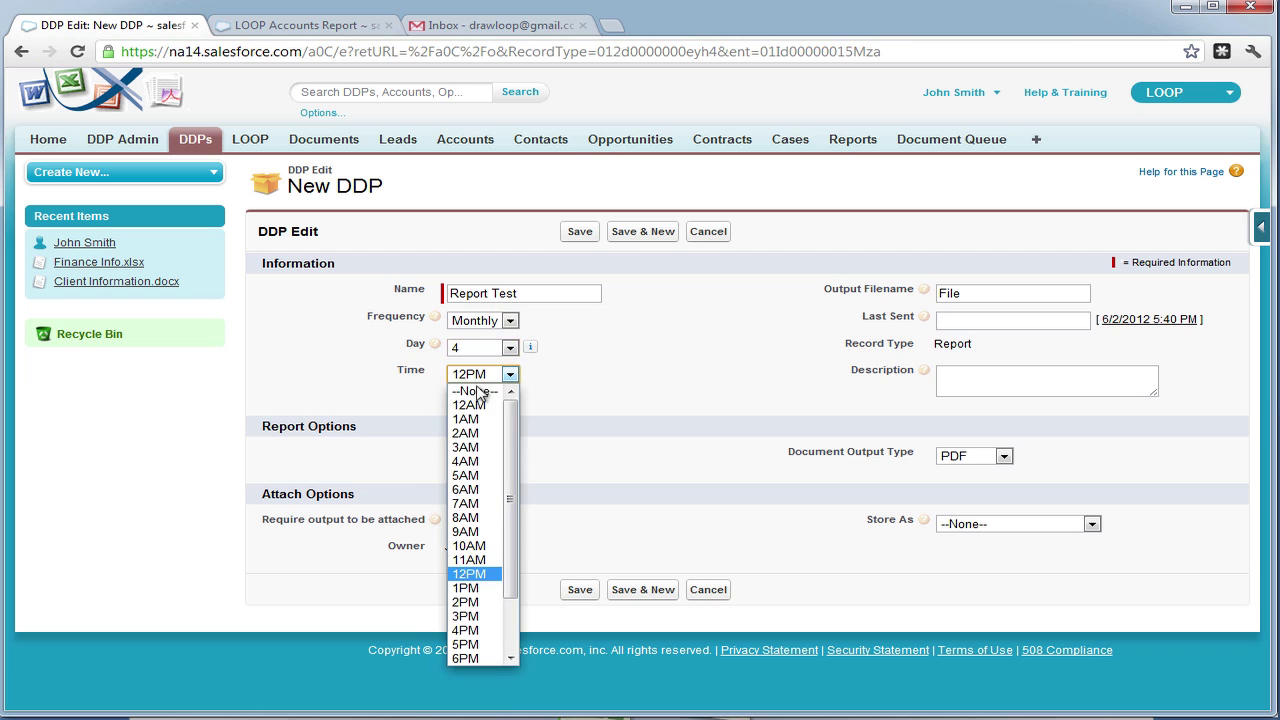
left_click(482, 532)
Step: Set the output filename to 'Report for <<Today>>', keeping PDF output and storage --None--
left_click(668, 412)
double_click(1002, 293)
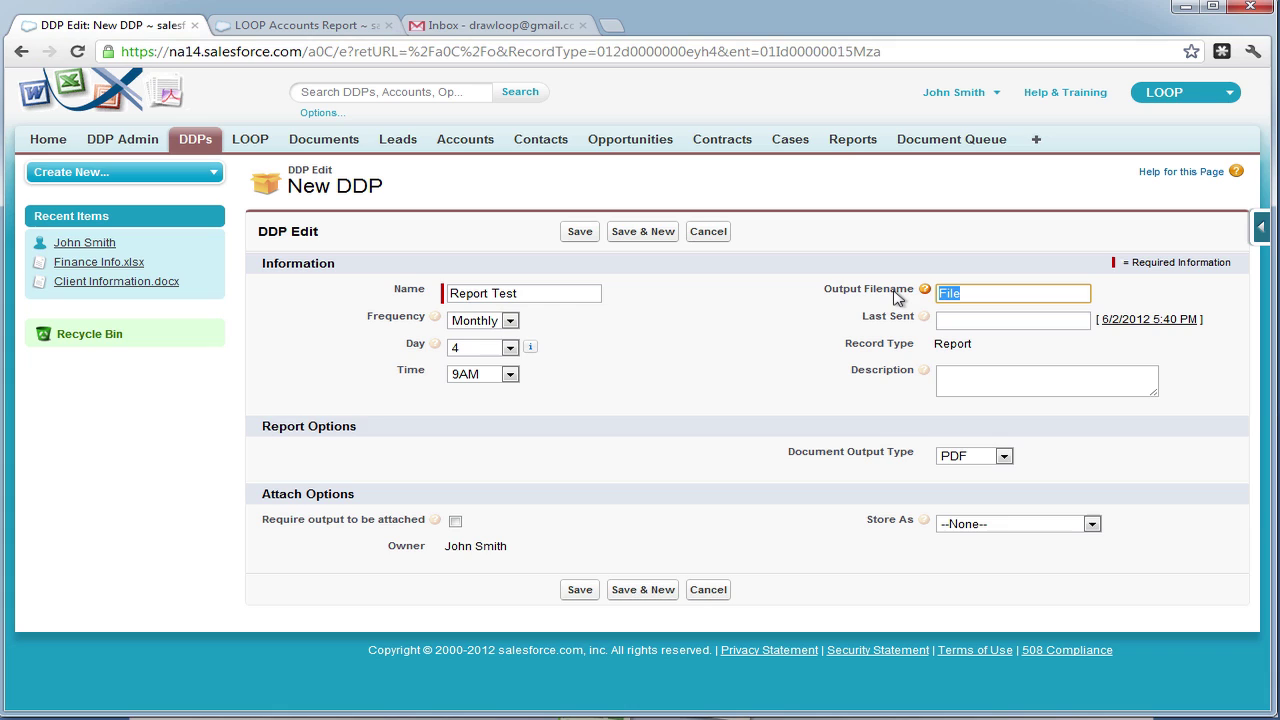
type("Report for <<Today")
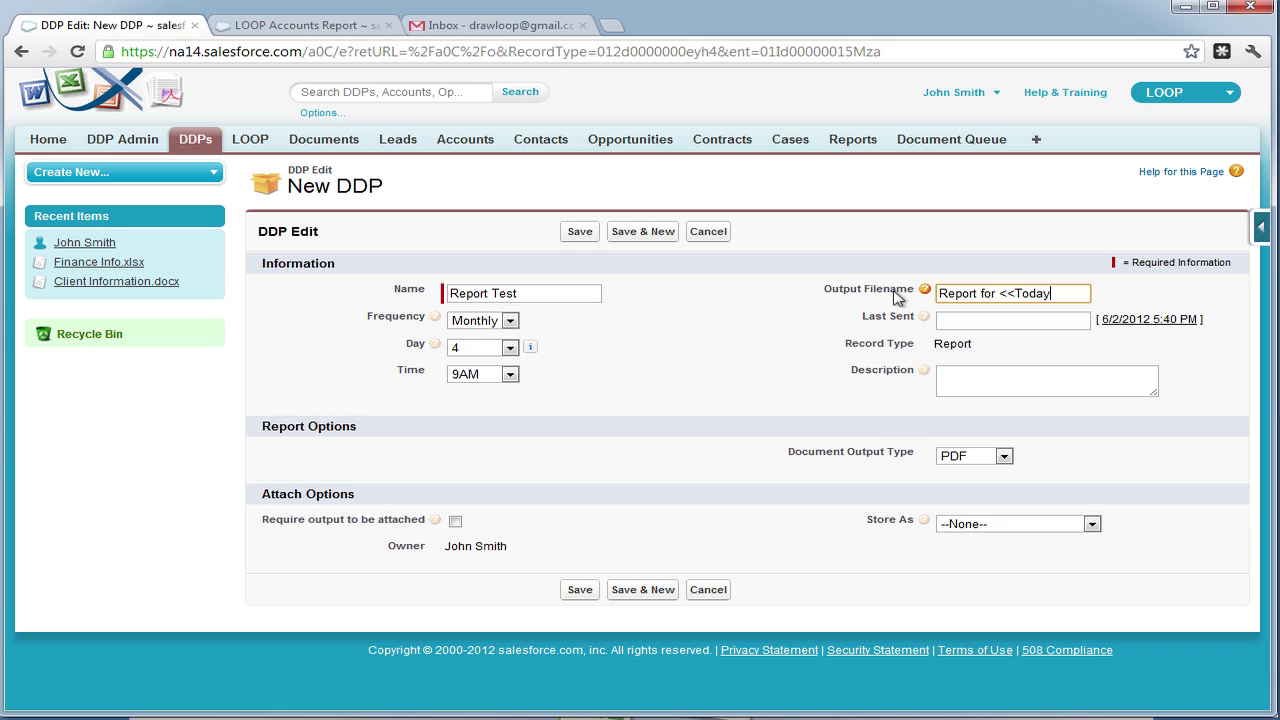
type(">>")
left_click(850, 345)
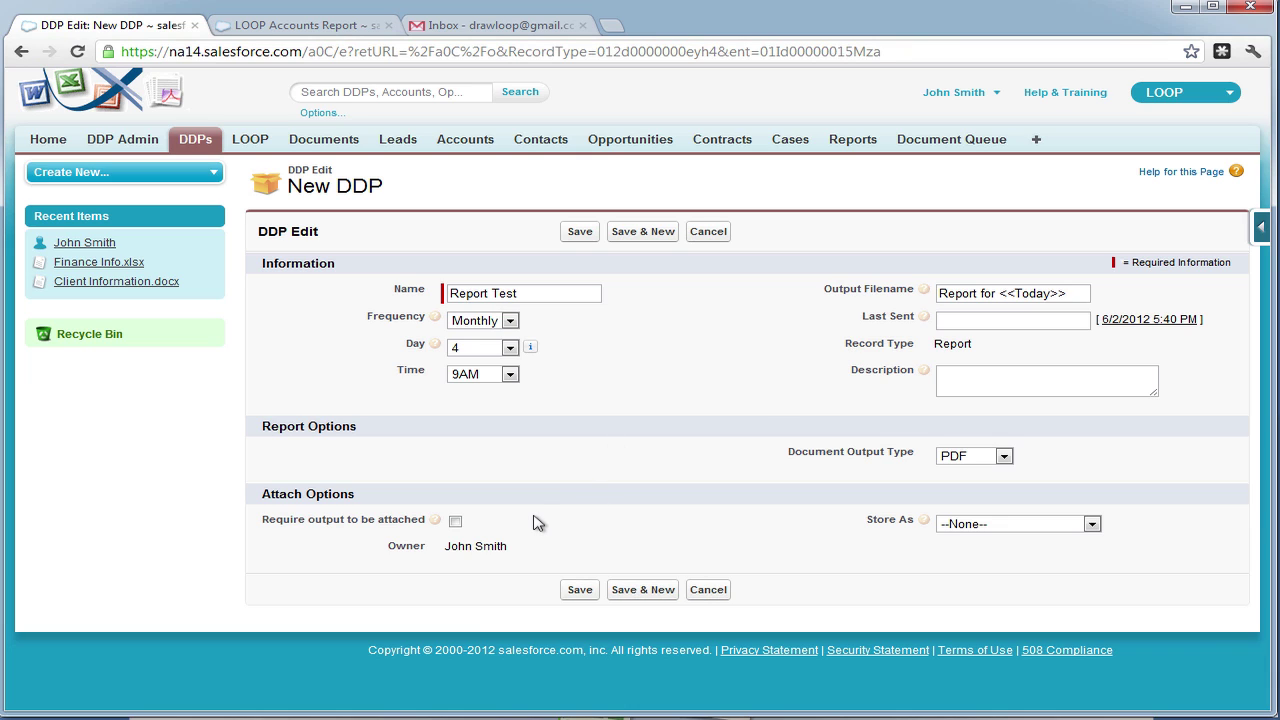
left_click(965, 457)
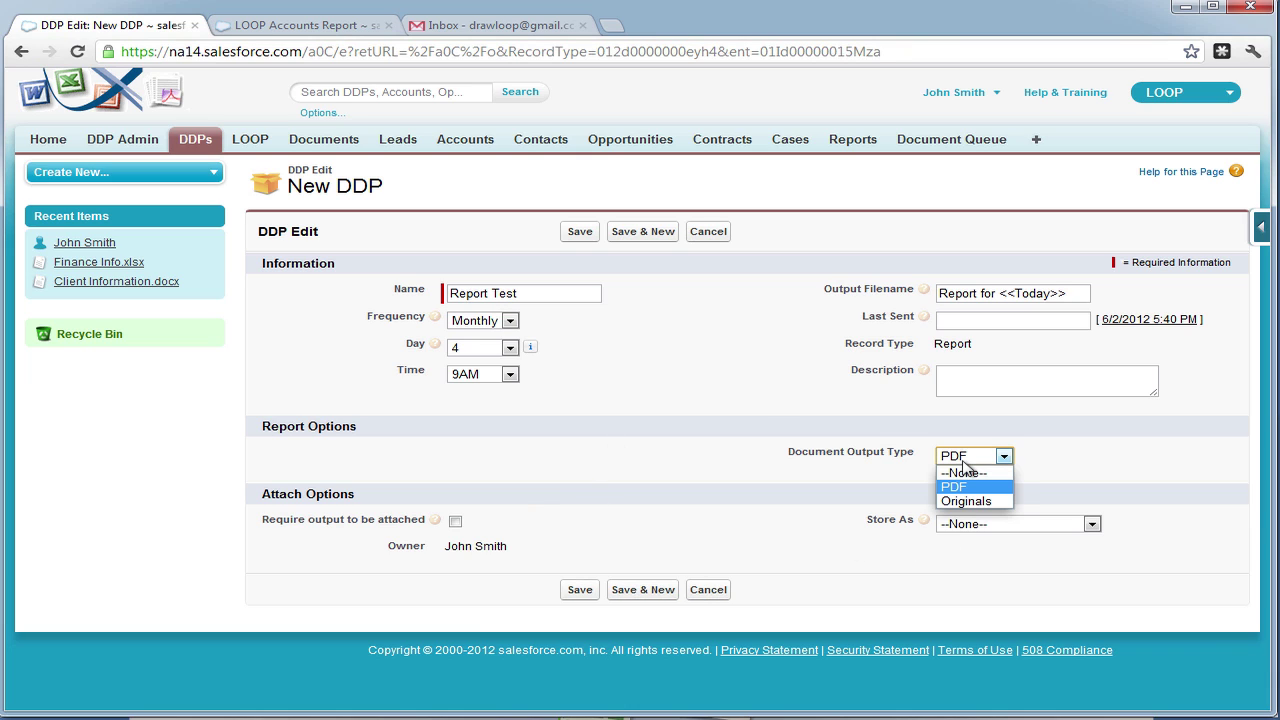
left_click(963, 463)
left_click(997, 522)
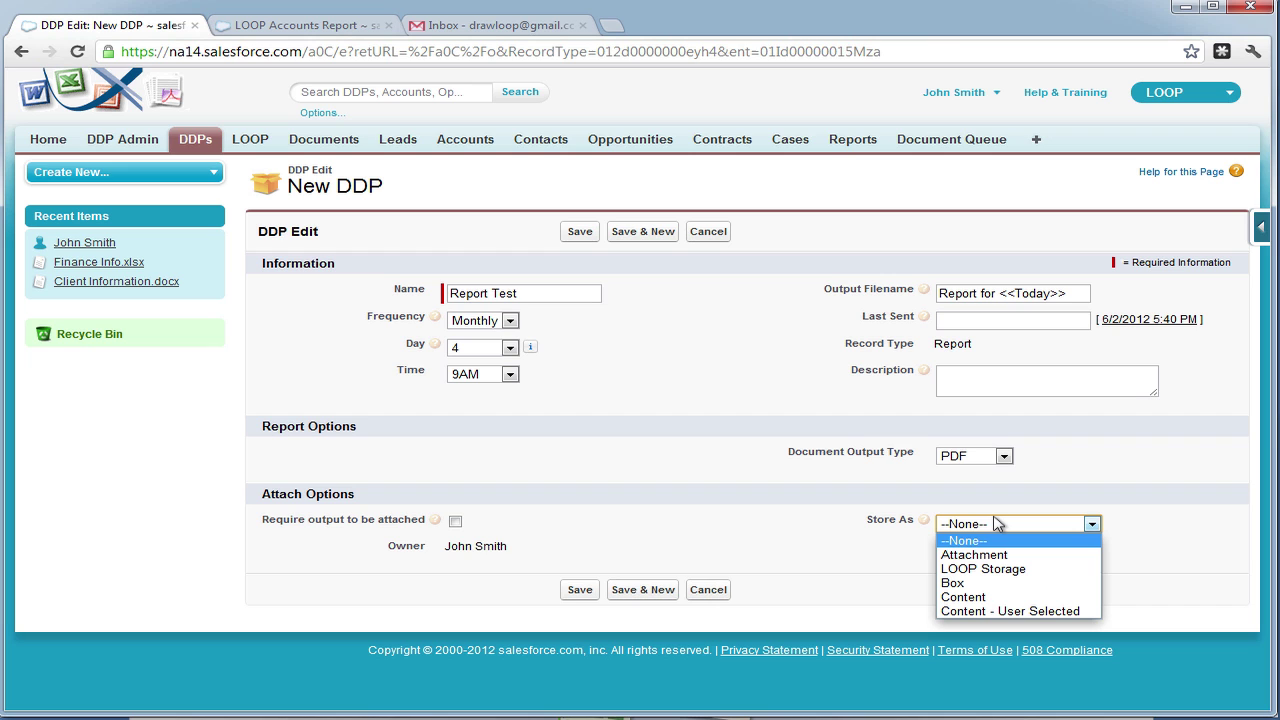
left_click(997, 522)
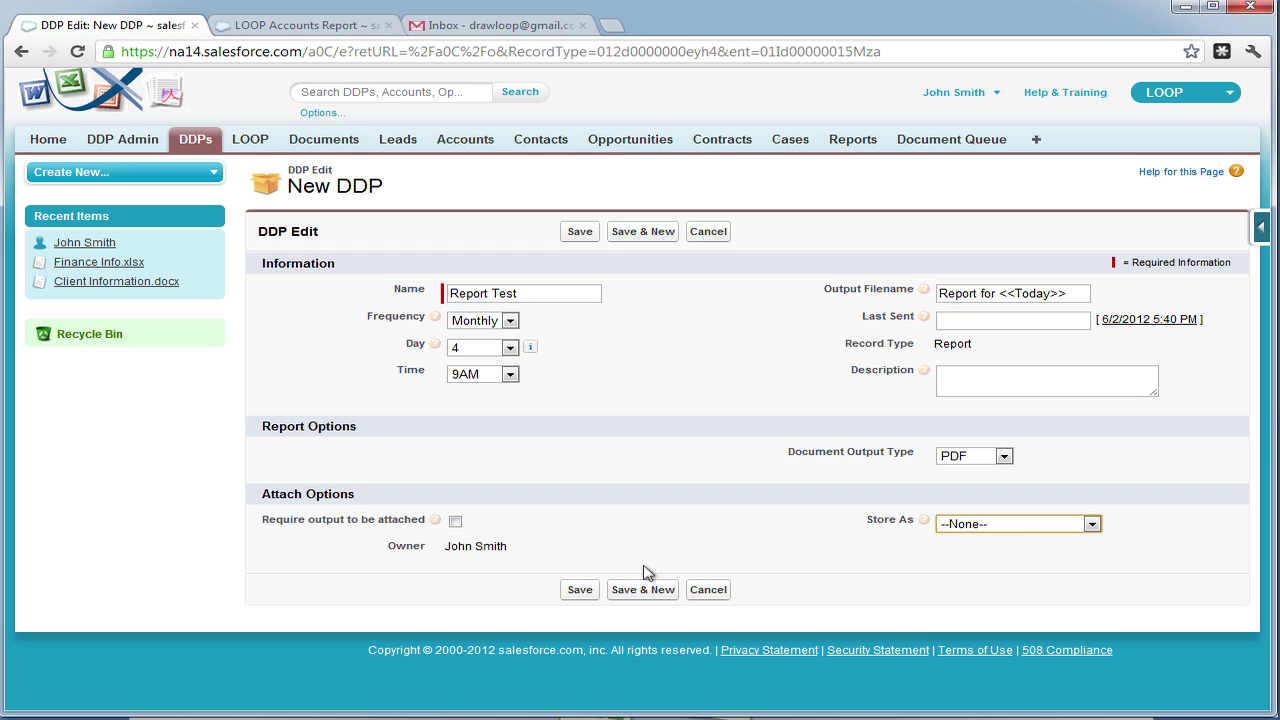
left_click(580, 589)
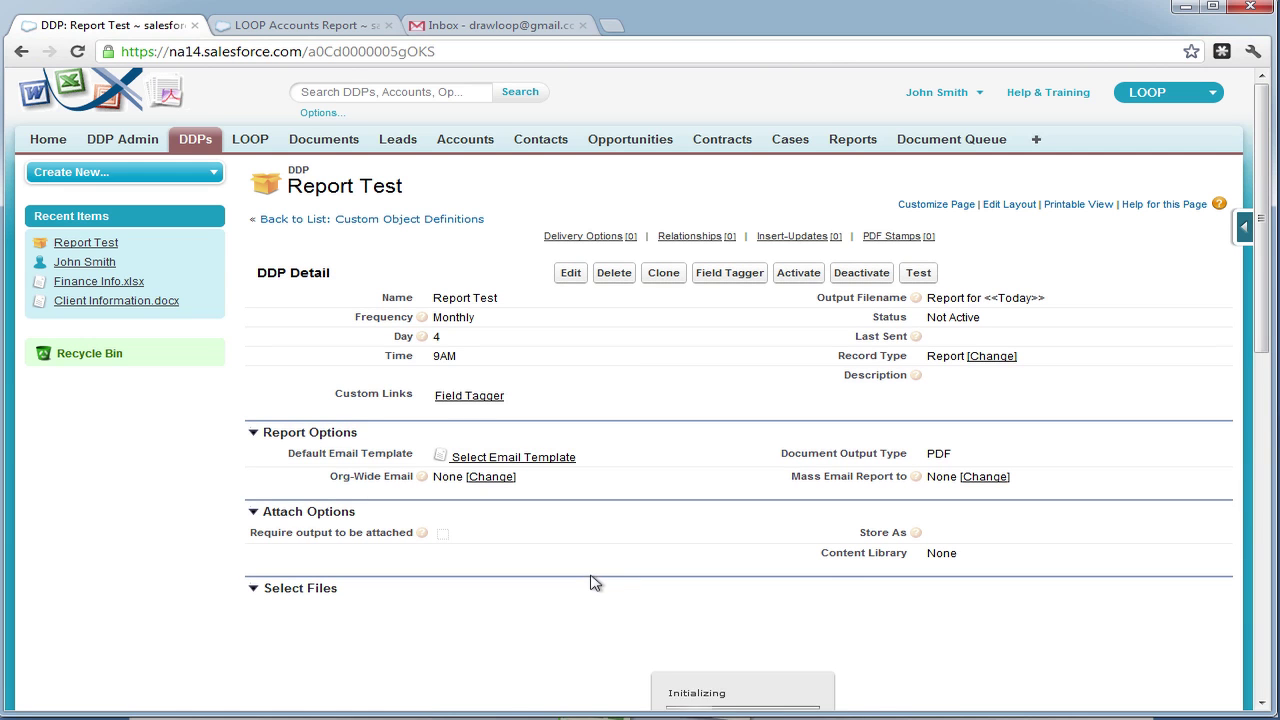
scroll(645, 466, "down", 3)
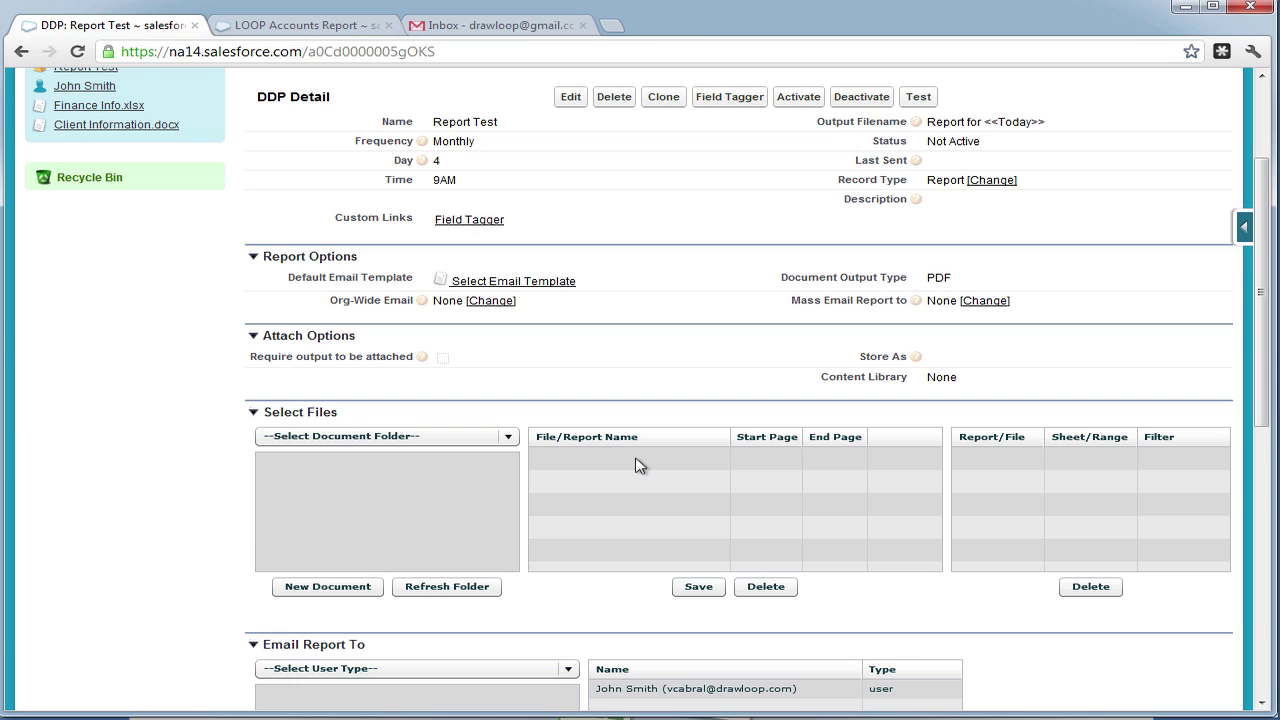
left_click(511, 284)
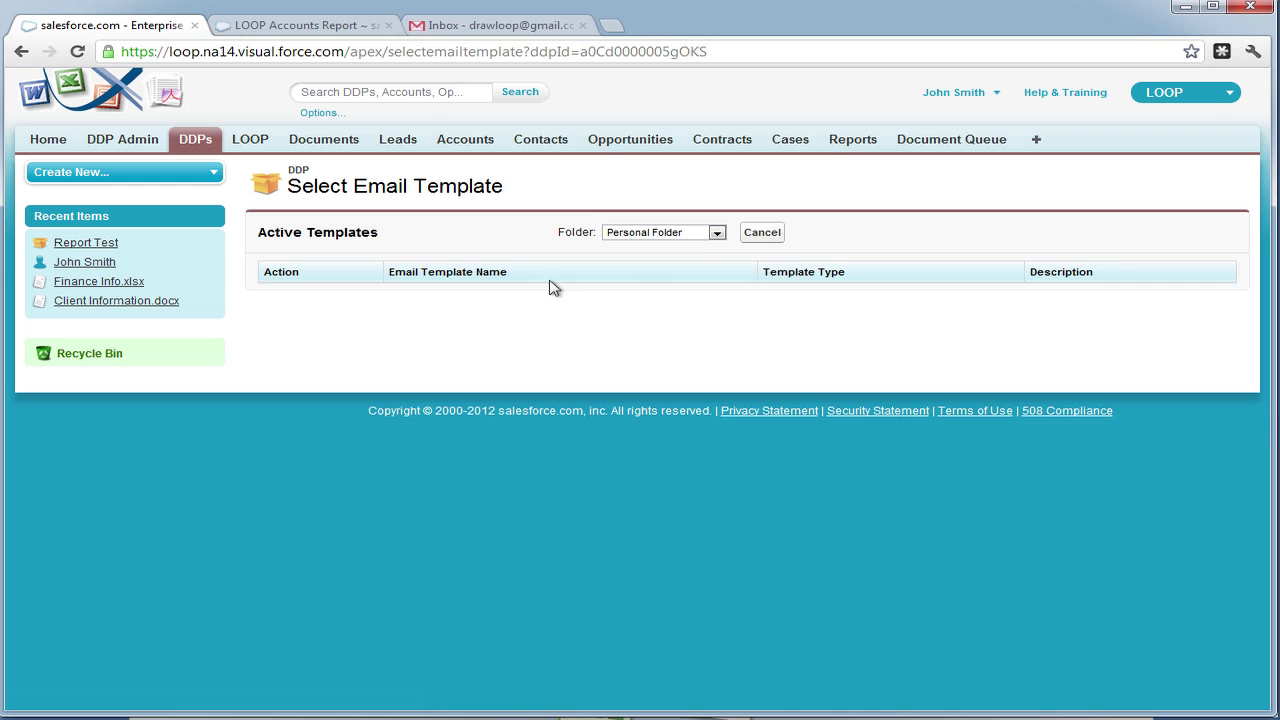
left_click(700, 232)
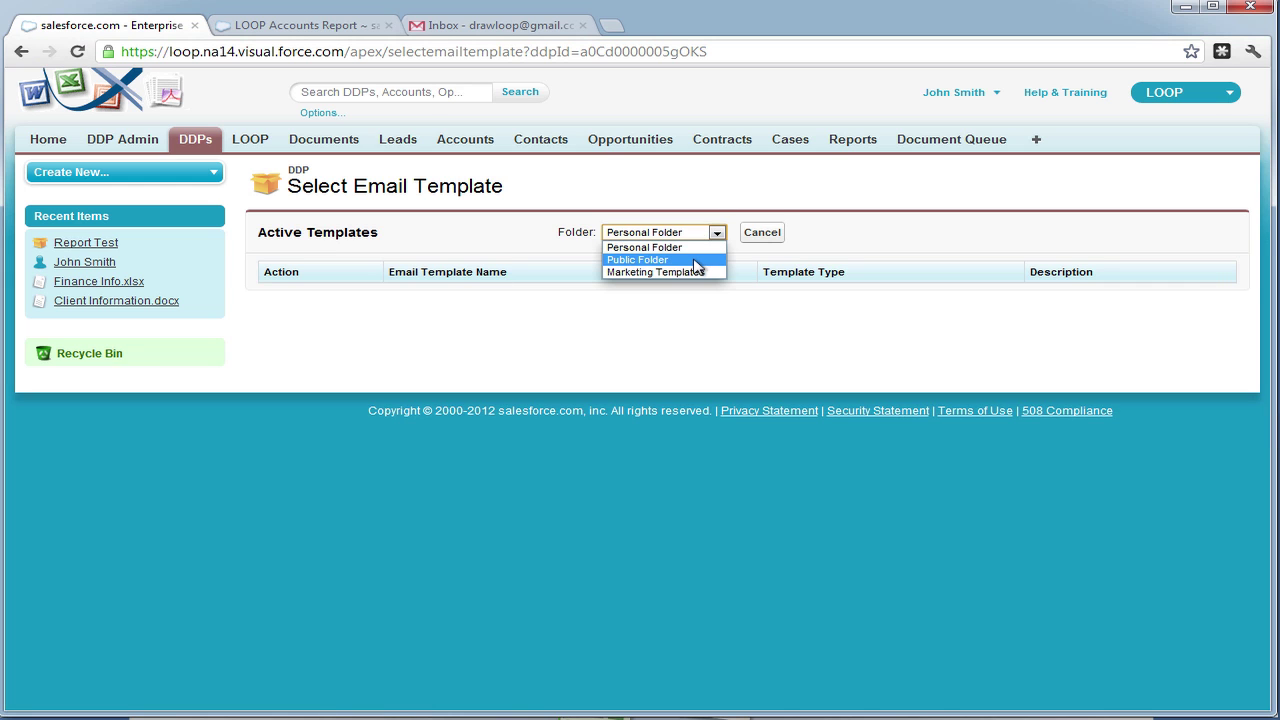
left_click(697, 262)
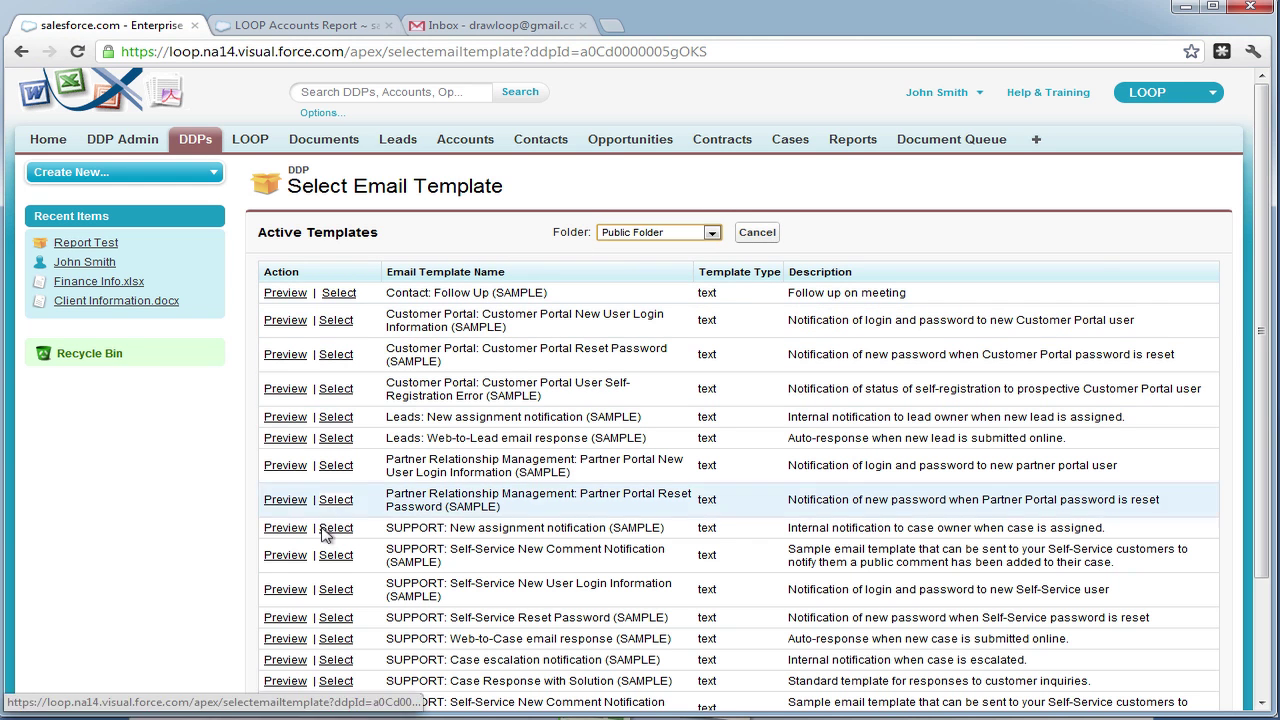
left_click(757, 232)
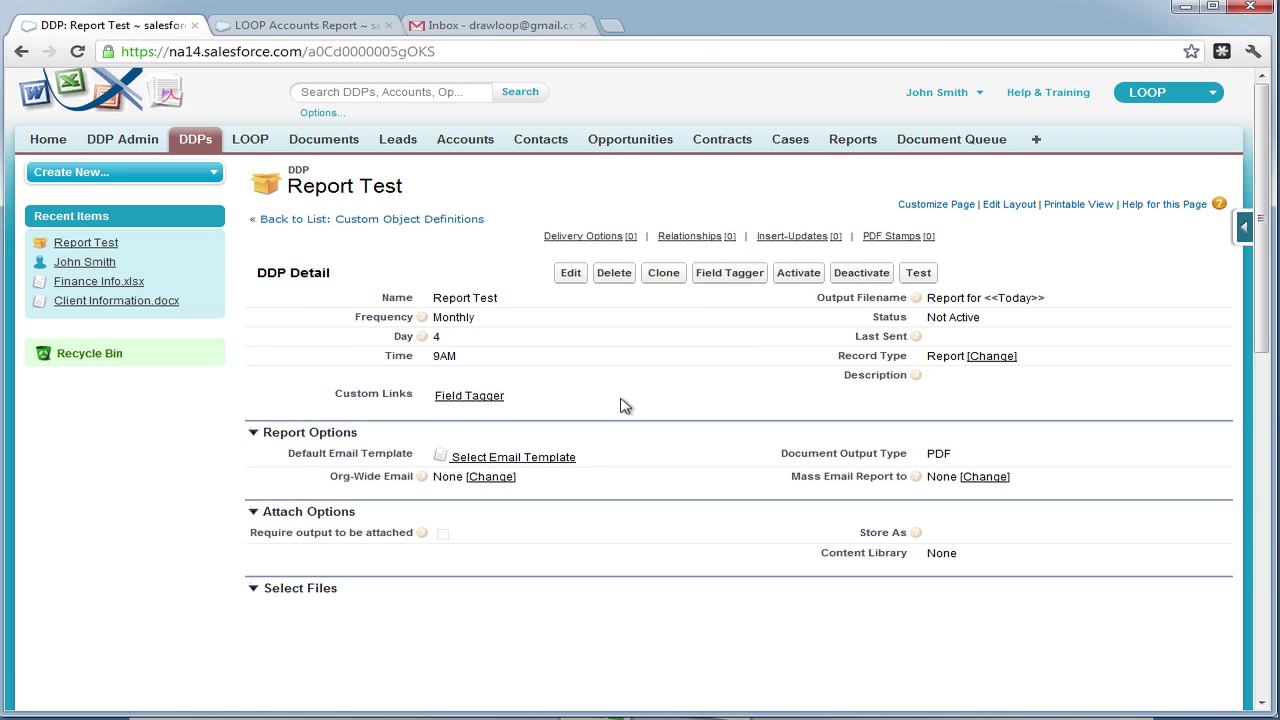
Step: Add LOOP Accounts Report from the LOOP Reports folder to the DDP's files and save
scroll(620, 405, "down", 2)
scroll(620, 405, "down", 4)
left_click(500, 347)
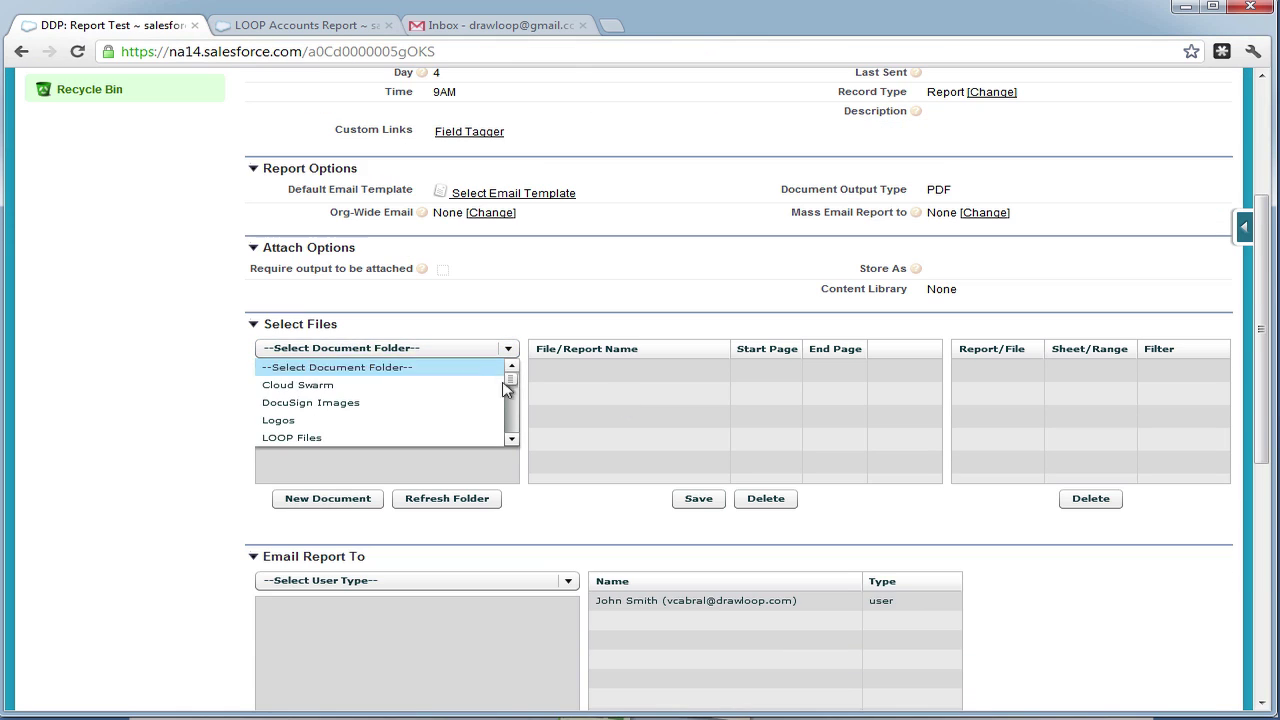
left_click_drag(512, 388, 514, 430)
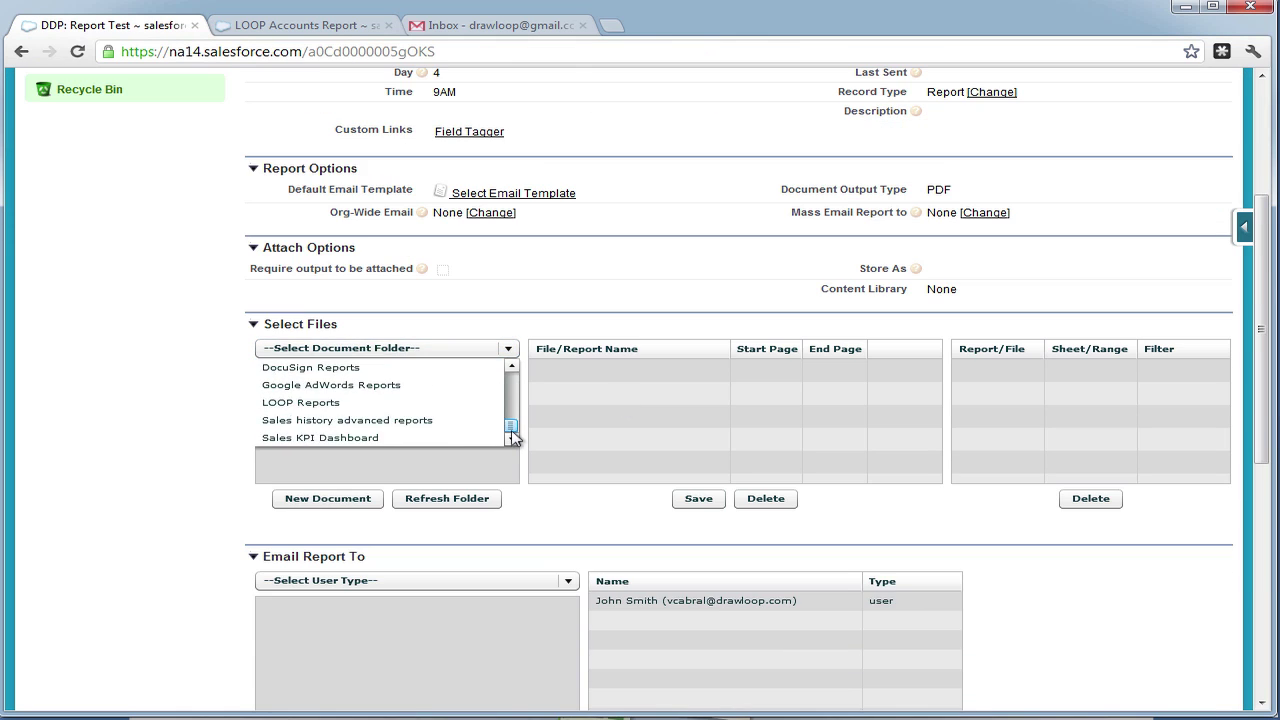
left_click(447, 405)
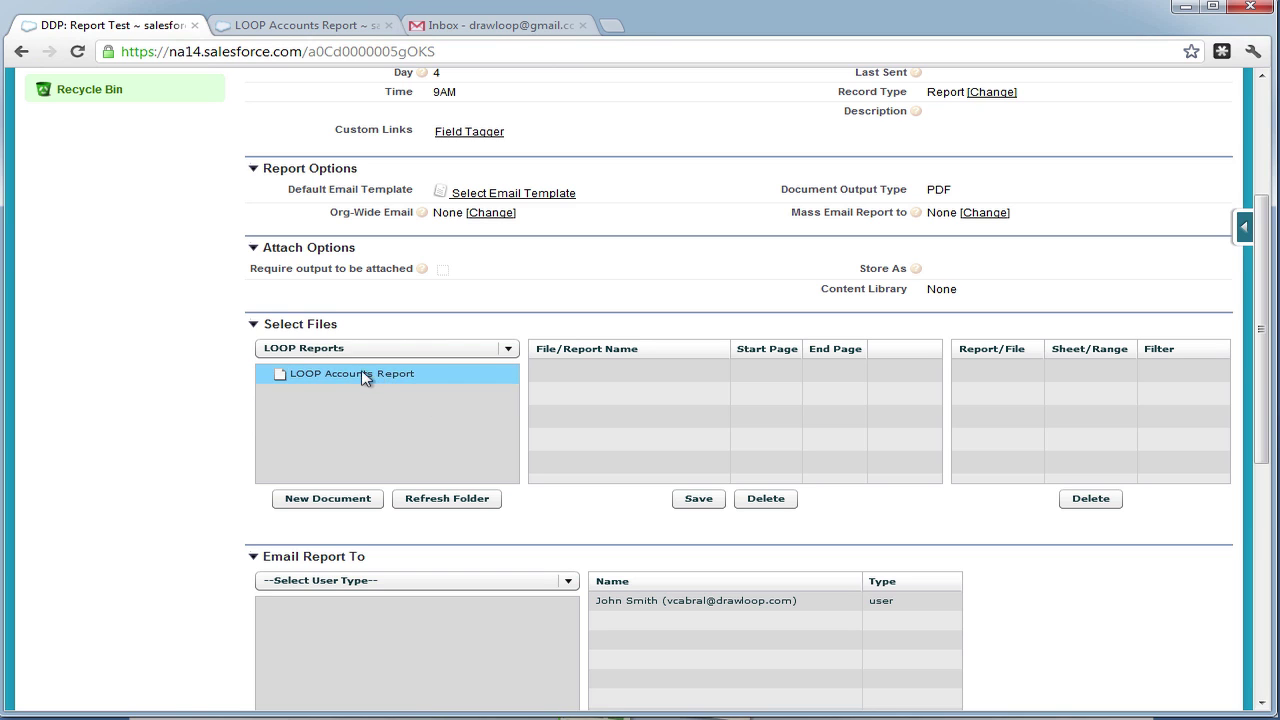
left_click_drag(360, 374, 620, 392)
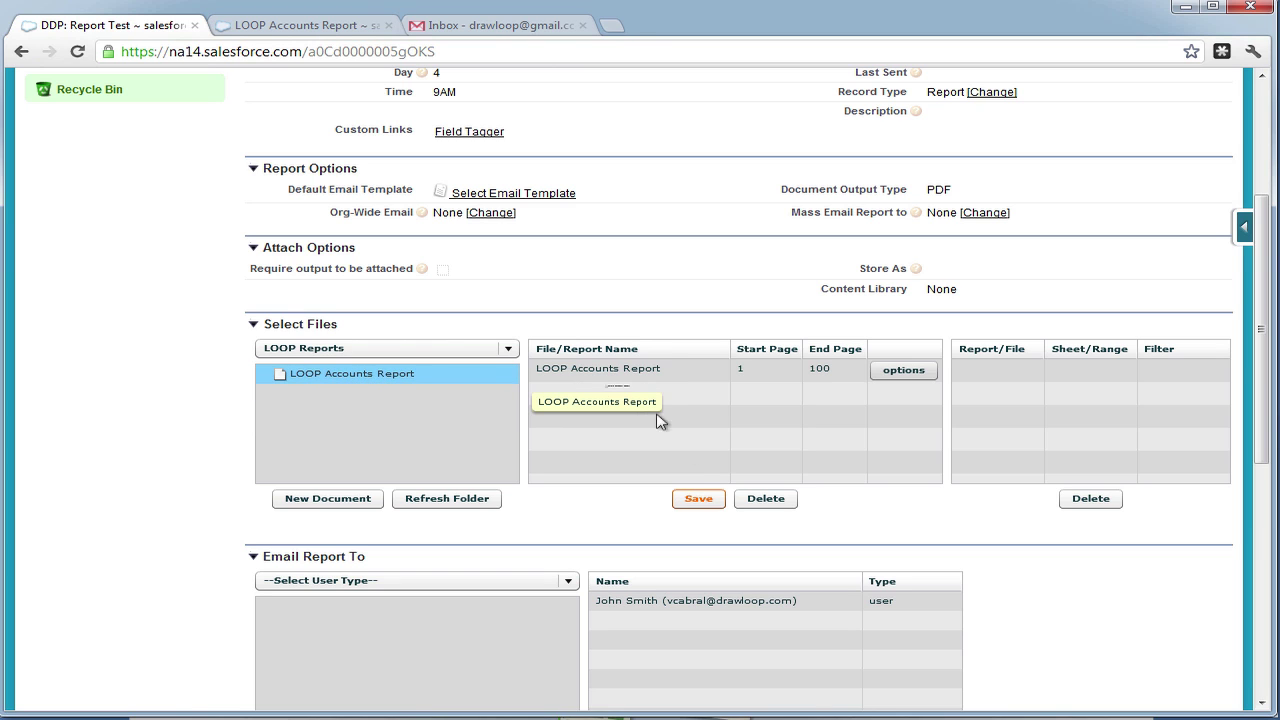
left_click(698, 499)
left_click(753, 461)
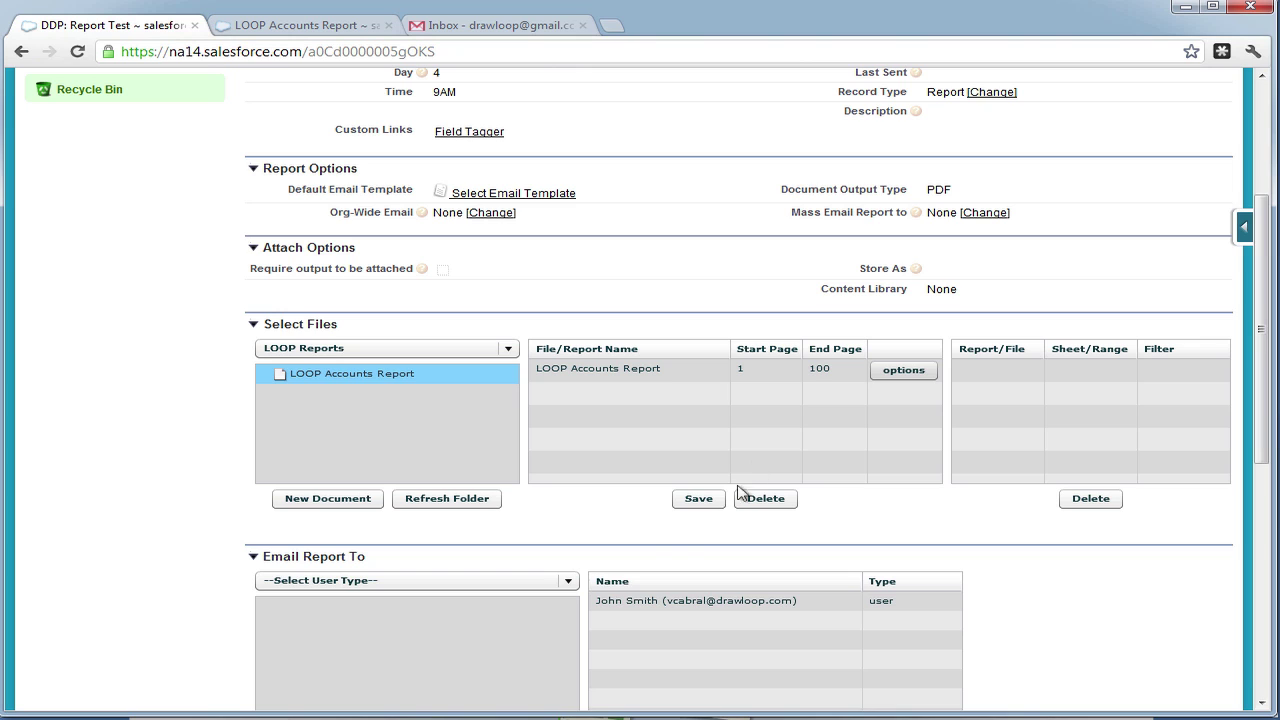
Step: Add a contact as an email recipient of the DDP and save
left_click(569, 581)
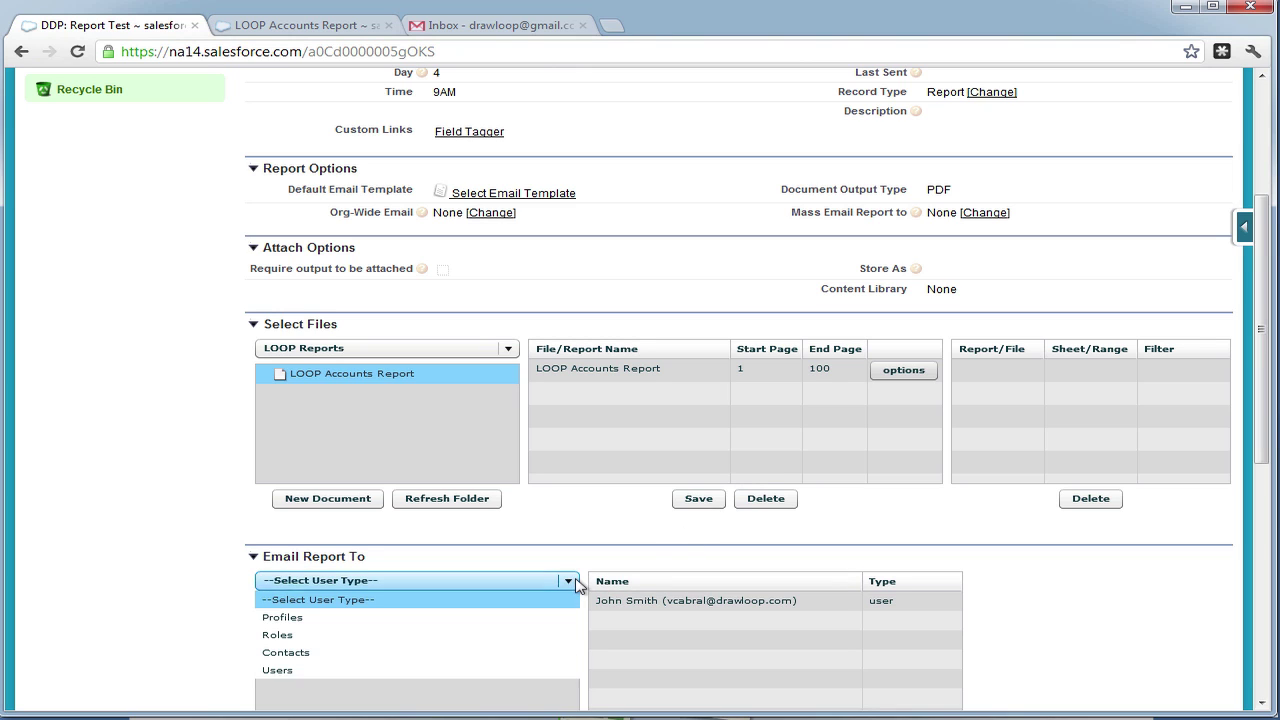
left_click(541, 652)
scroll(650, 482, "down", 2)
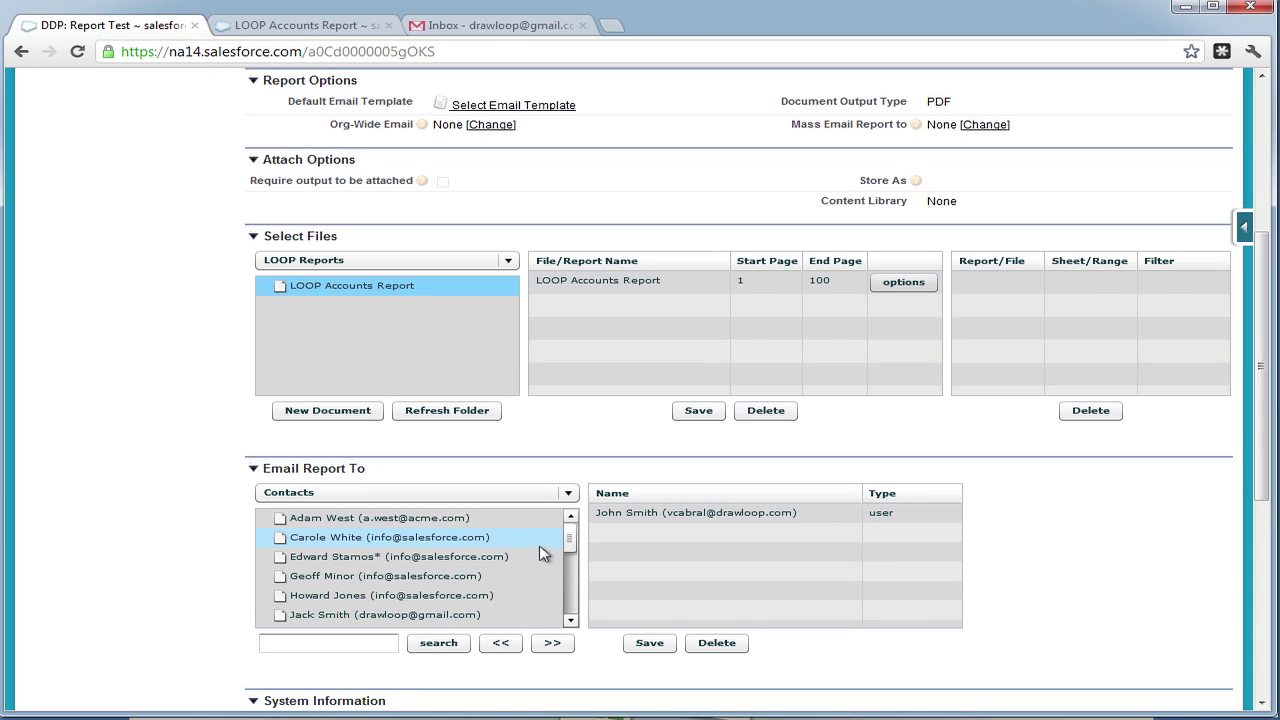
left_click_drag(484, 617, 700, 595)
left_click(650, 643)
left_click(735, 606)
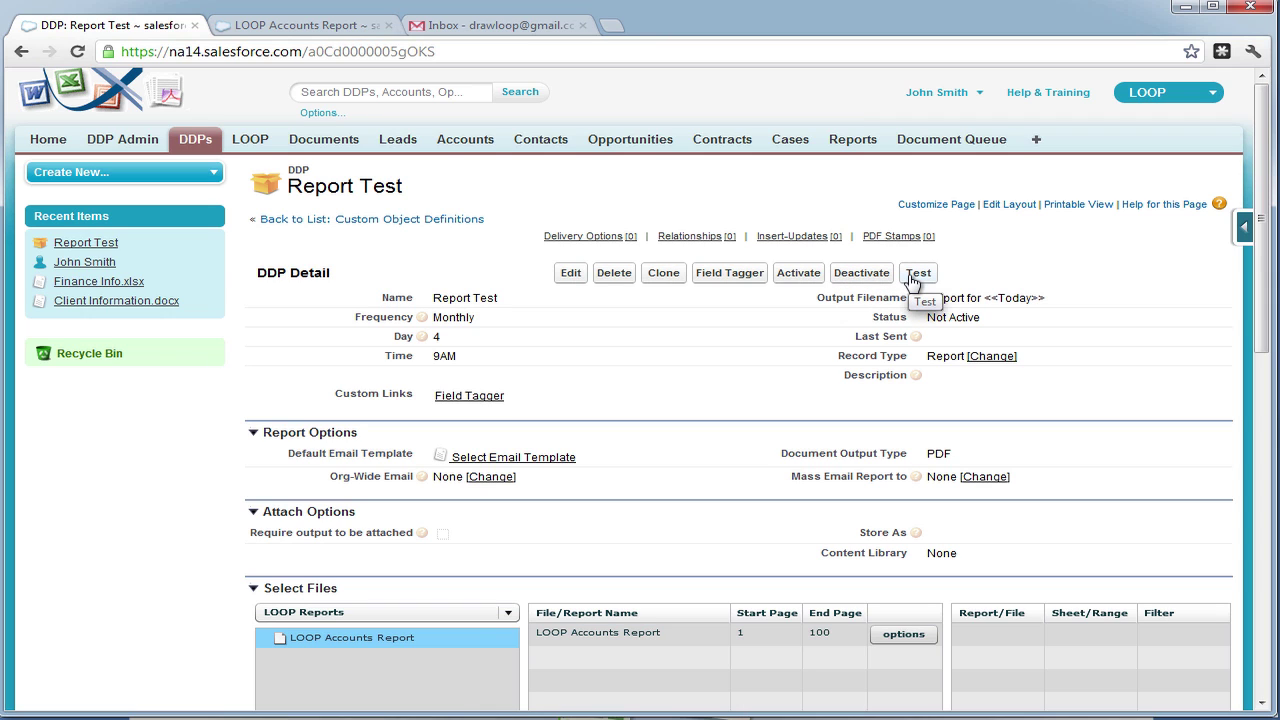
Step: Test the Report Test DDP and close the 'Your report has been sent.' window
left_click(913, 276)
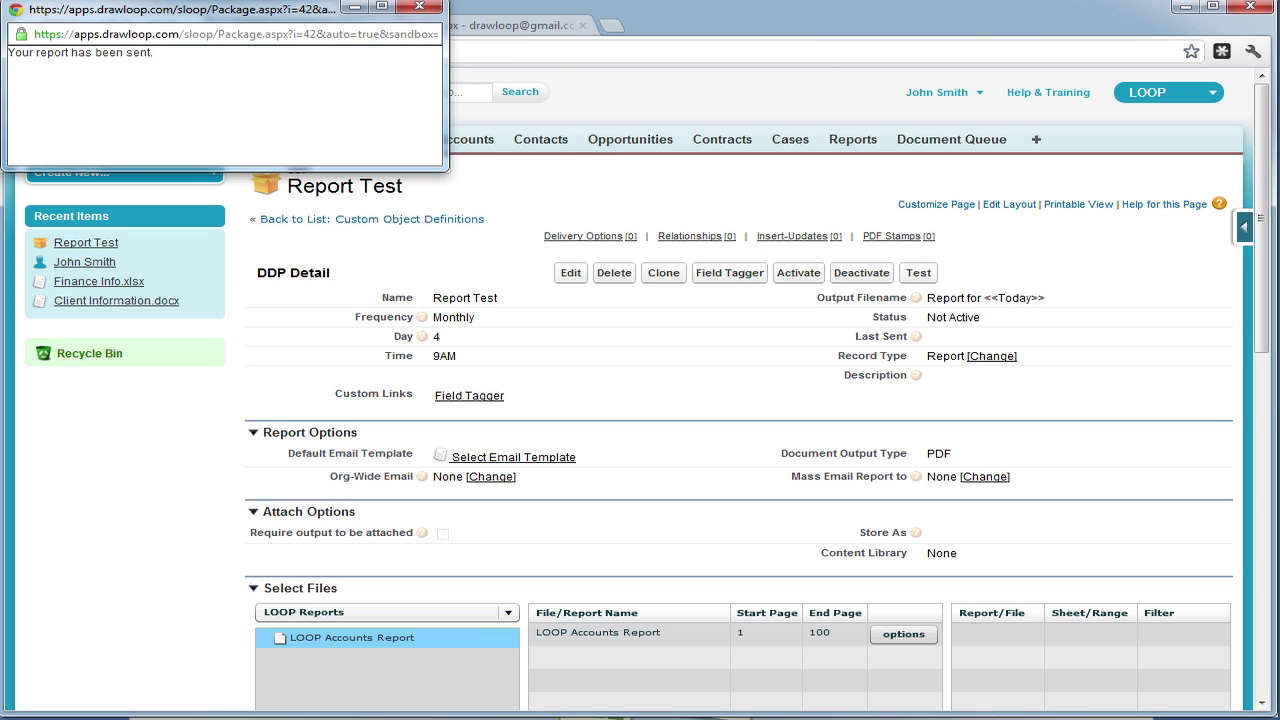
left_click(412, 7)
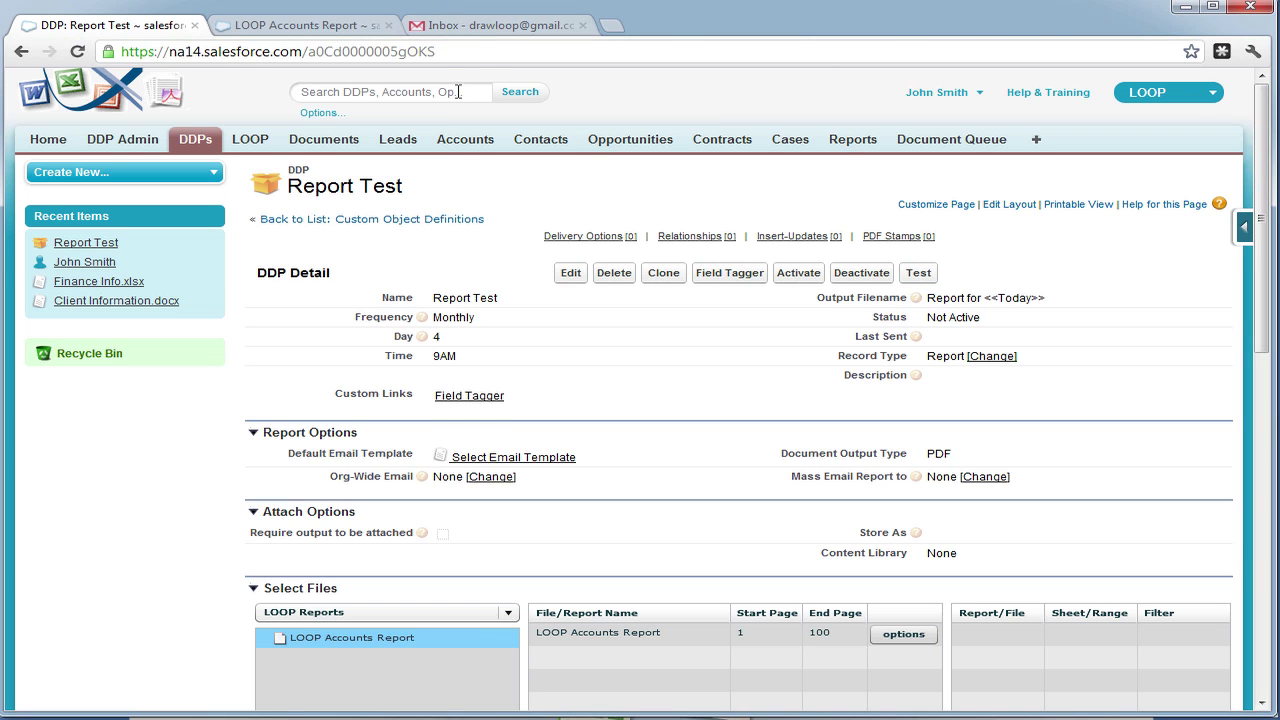
Step: Open the LOOP Report email in Gmail and select the eight account rows in its PDF
left_click(490, 28)
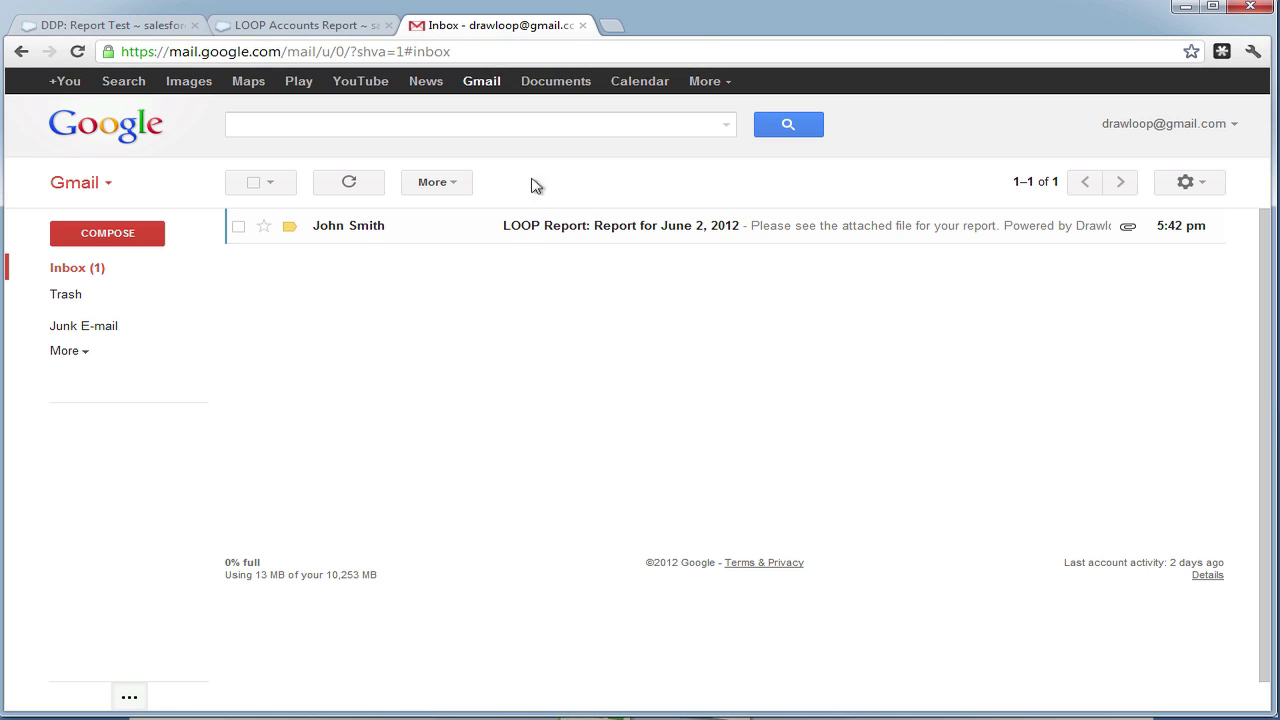
left_click(533, 233)
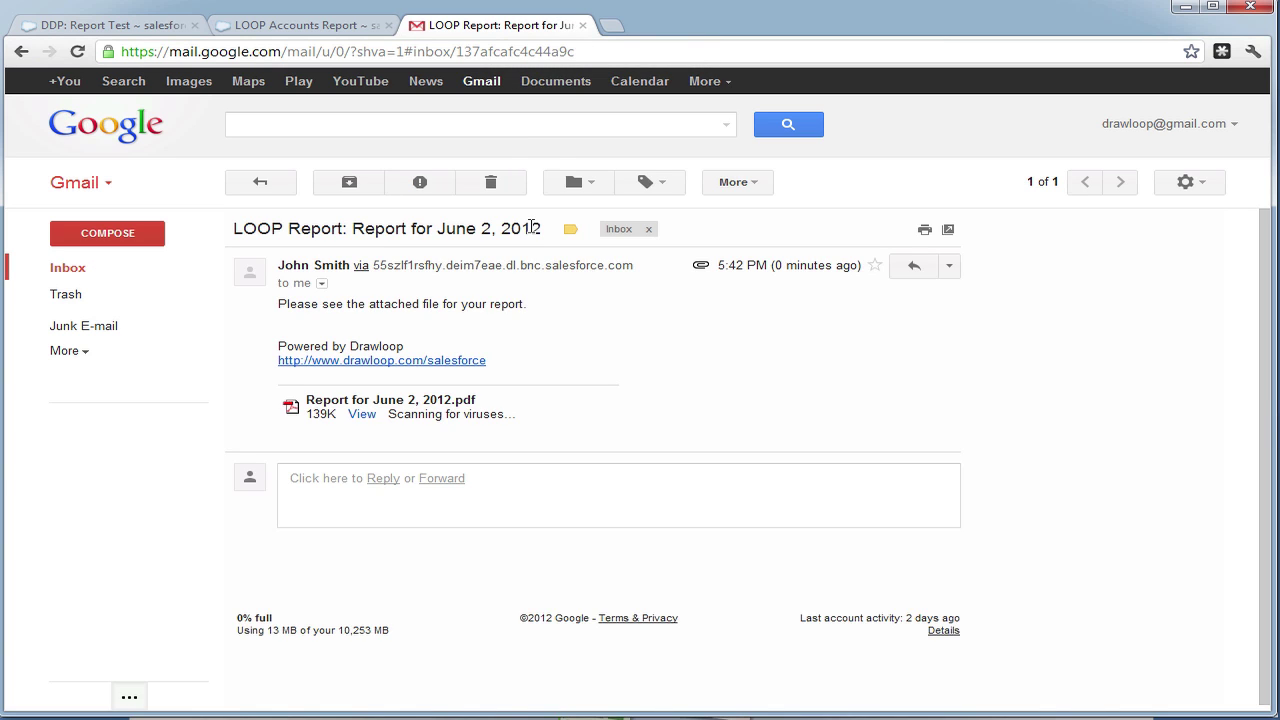
left_click(362, 414)
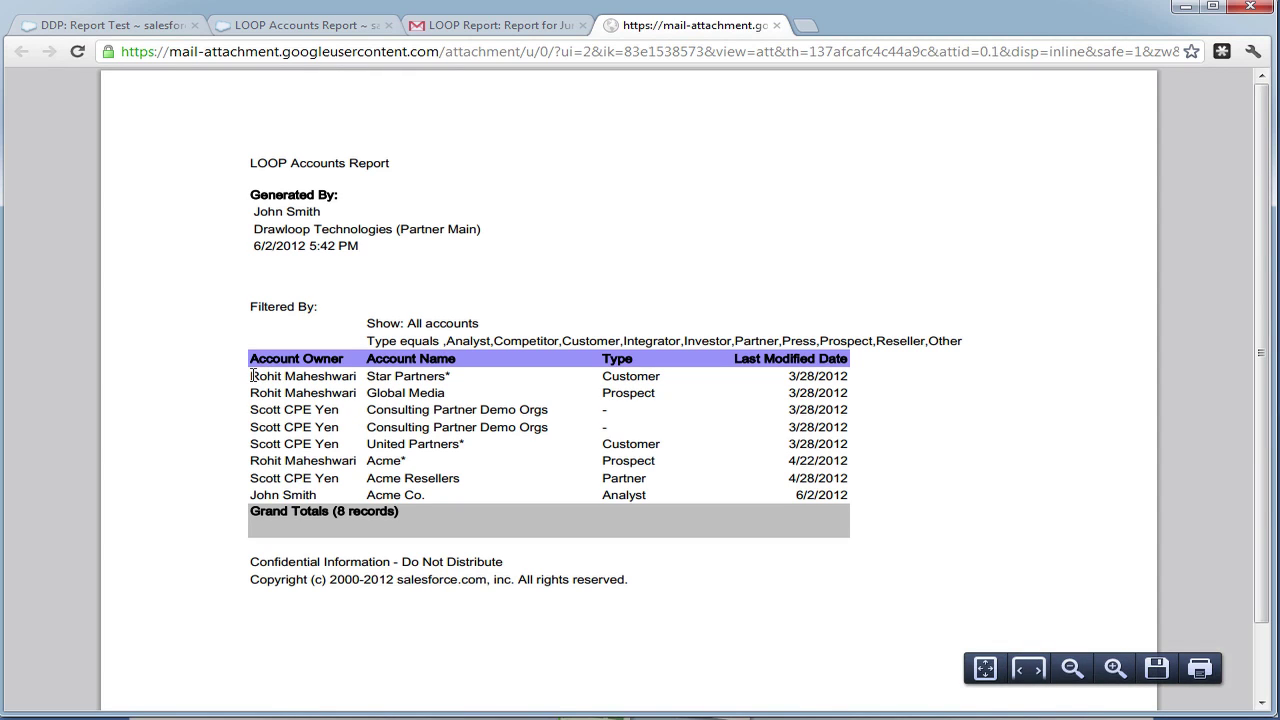
left_click_drag(251, 376, 855, 495)
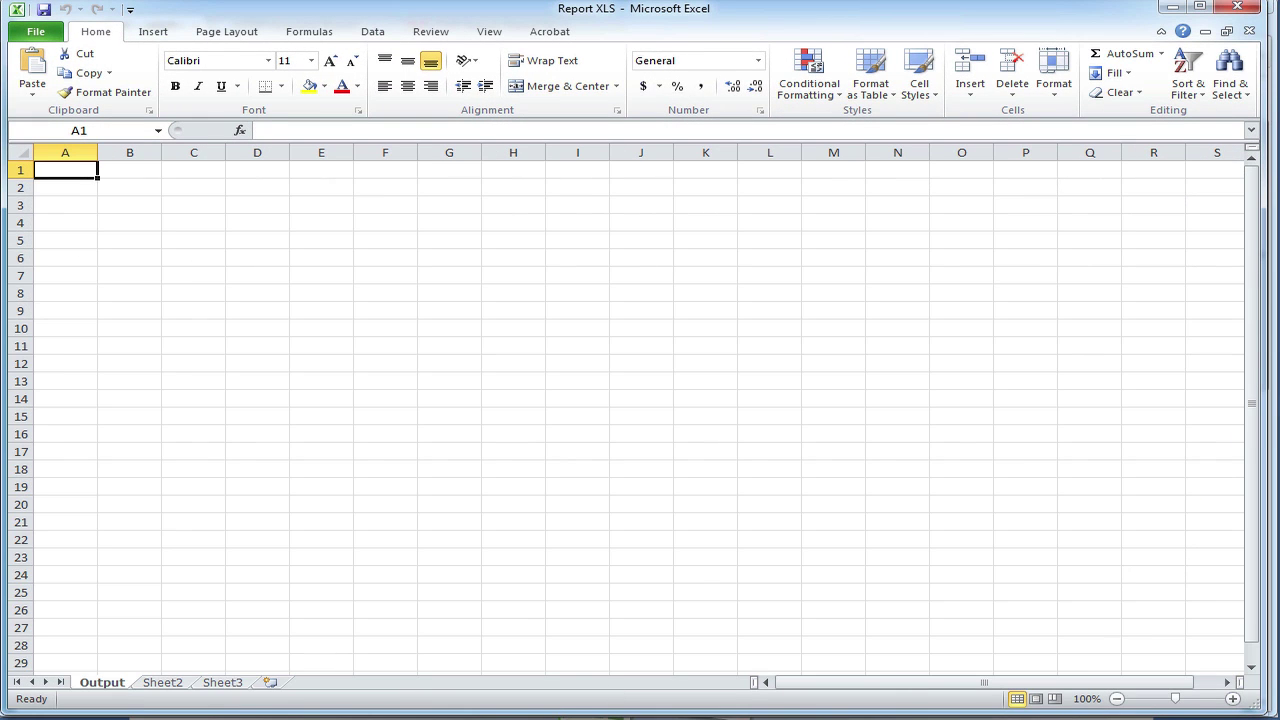
left_click(82, 203)
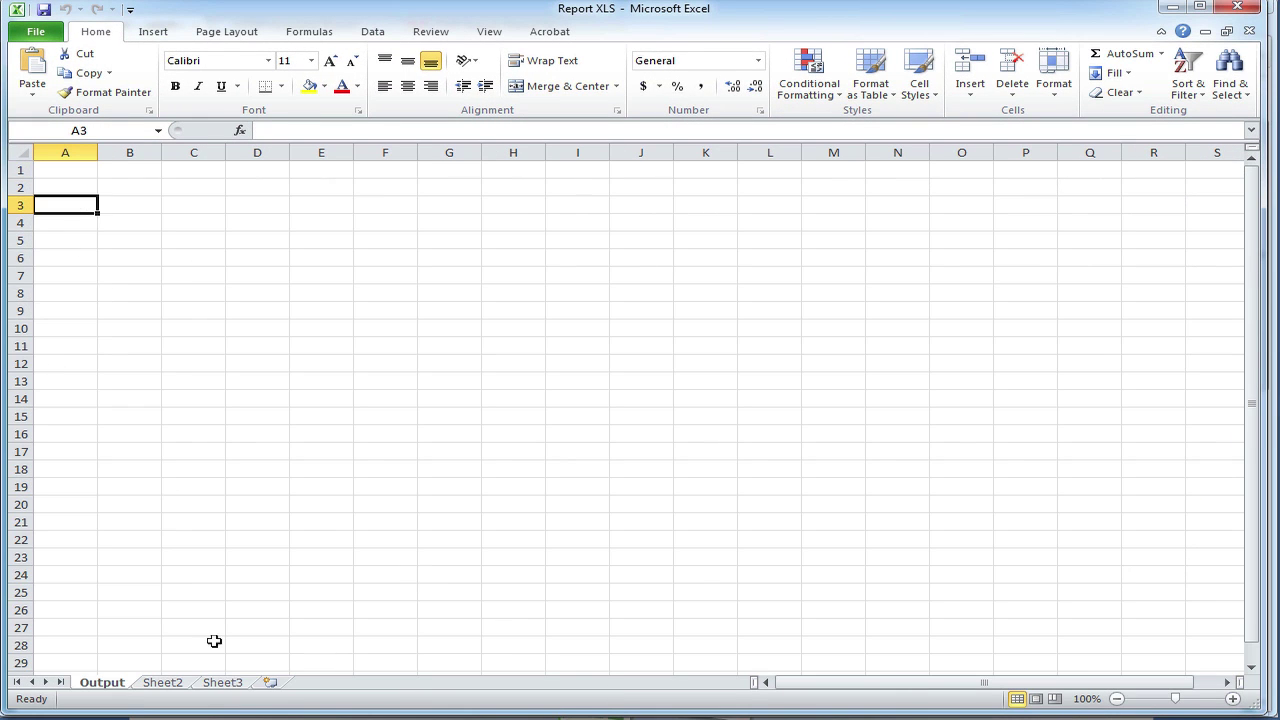
left_click(176, 688)
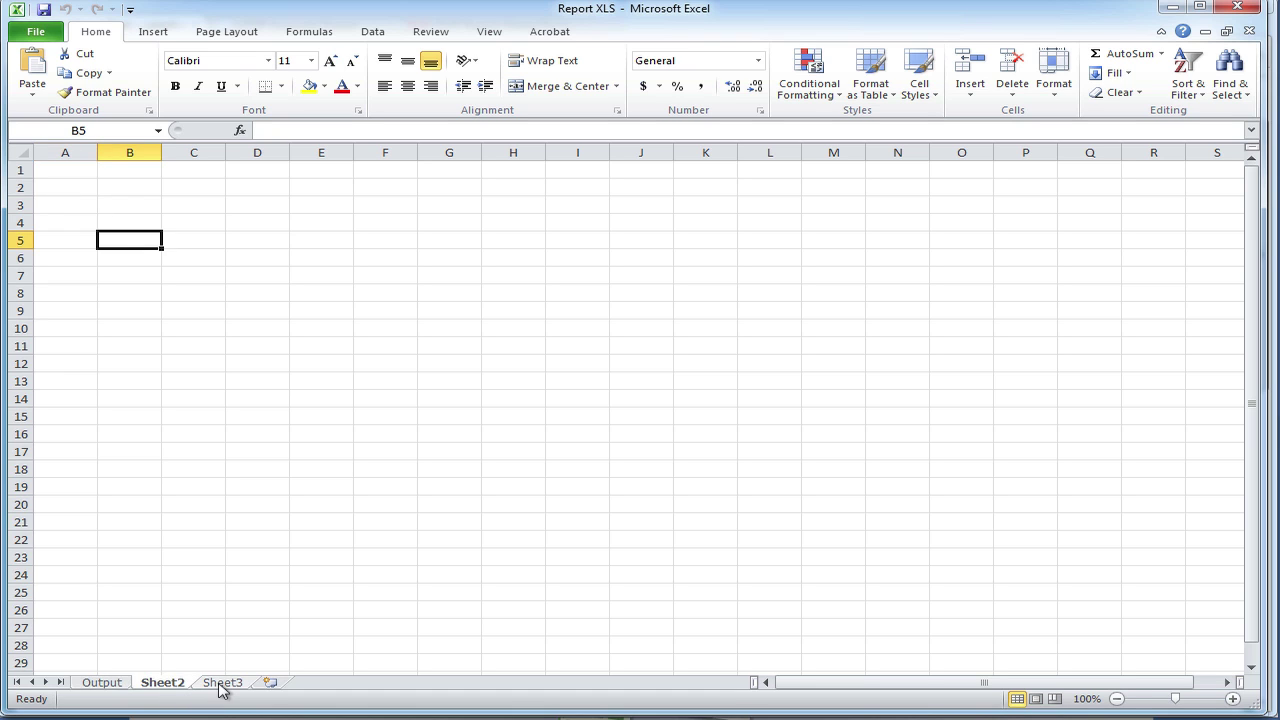
left_click(222, 685)
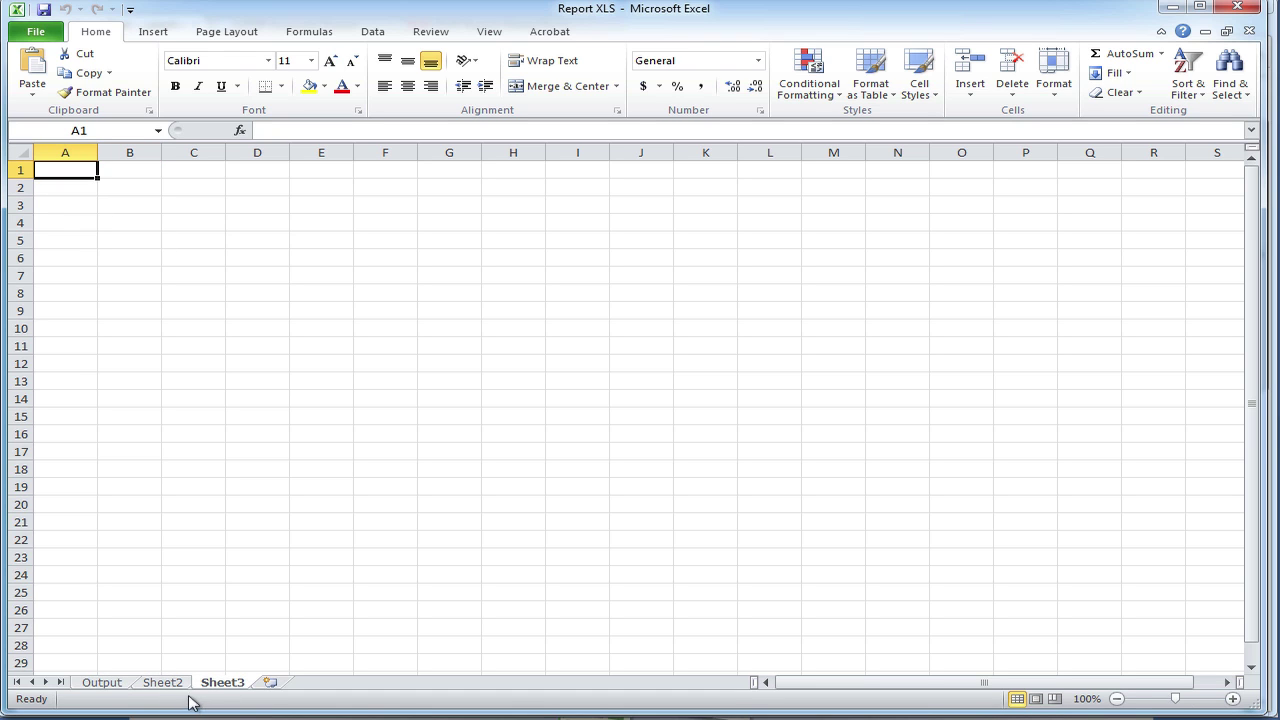
left_click(1173, 9)
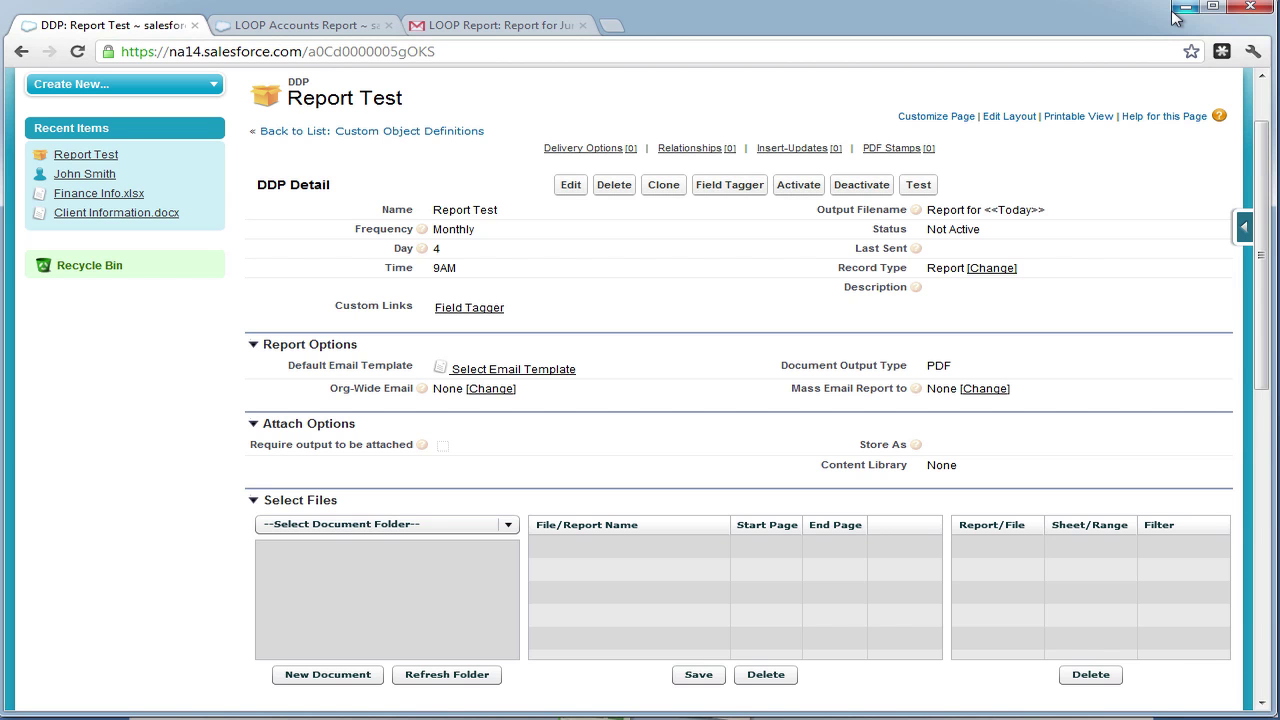
Step: Upload Report XLS.xlsx to the LOOP Files folder as document 'Report XLS' and save it
left_click(328, 674)
left_click(524, 386)
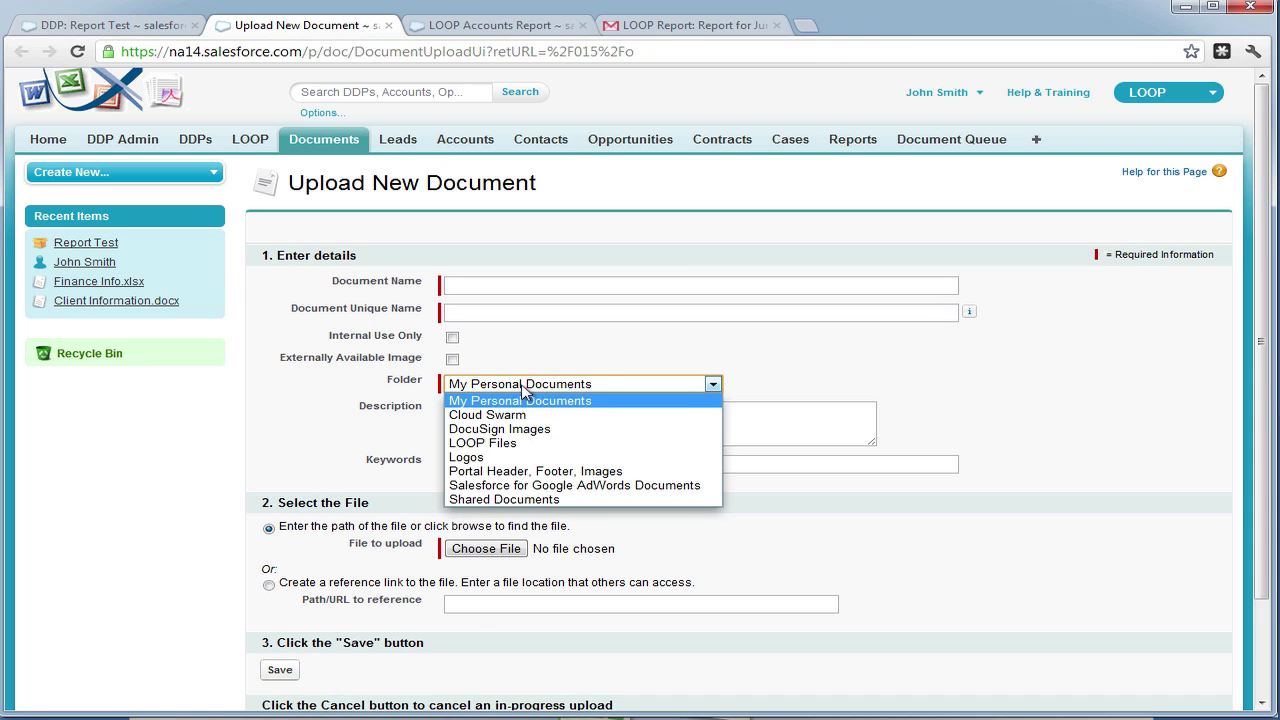
left_click(505, 442)
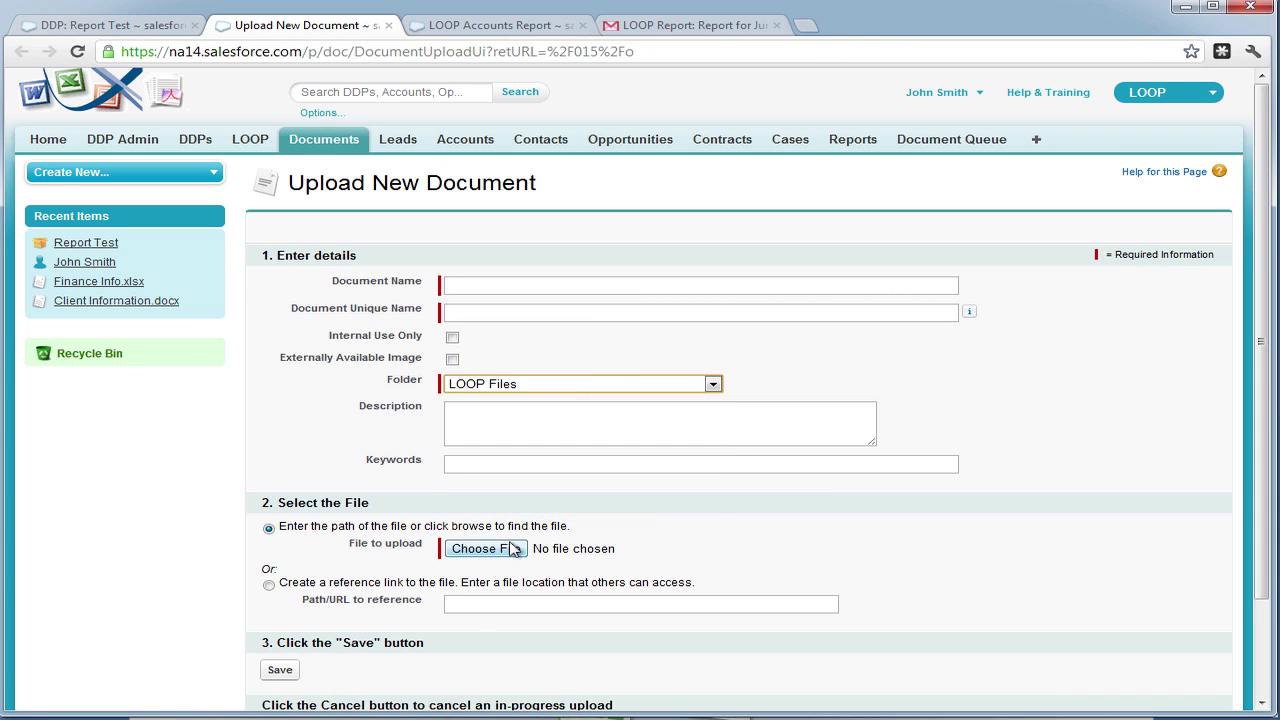
left_click(486, 549)
double_click(224, 191)
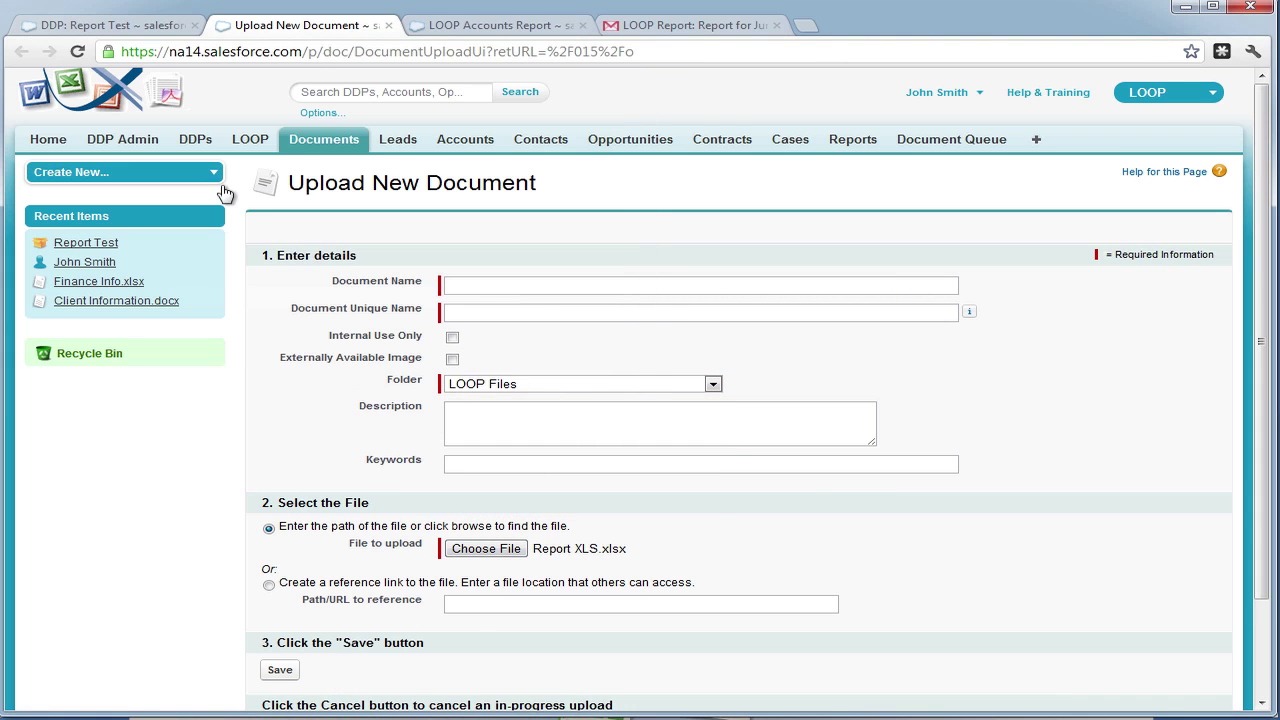
left_click(529, 281)
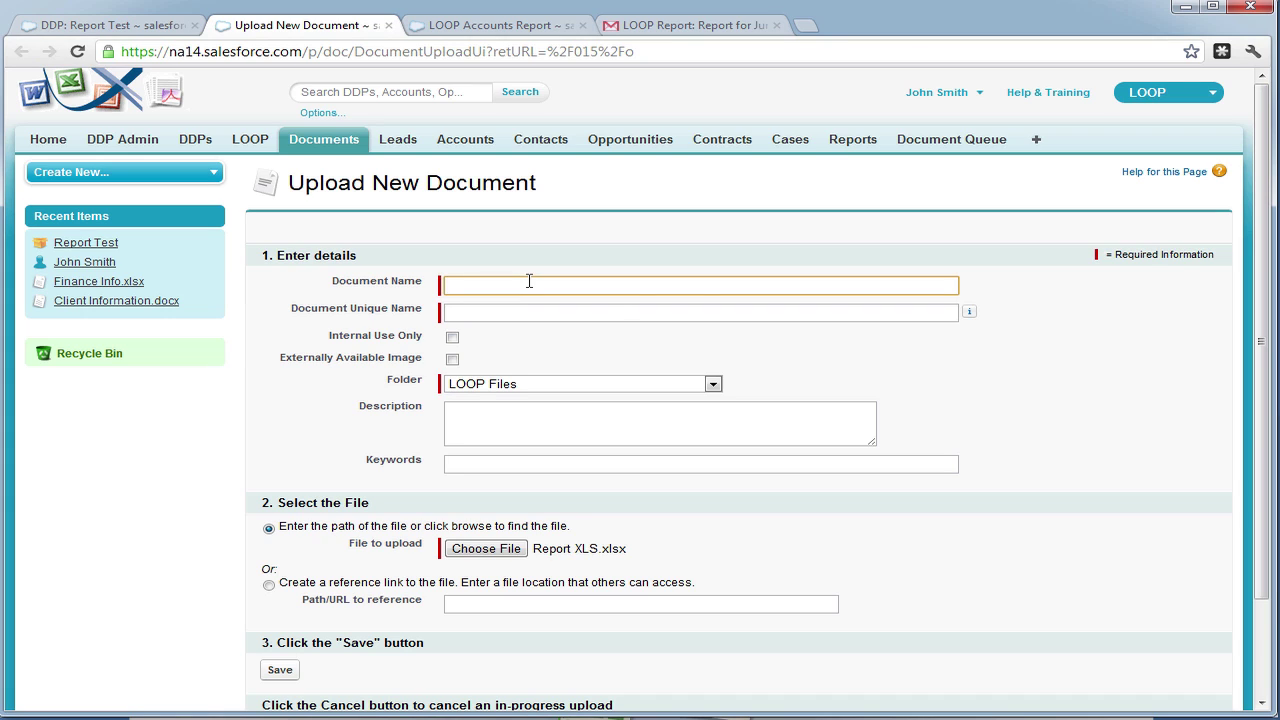
type("Report XLS")
key("Tab")
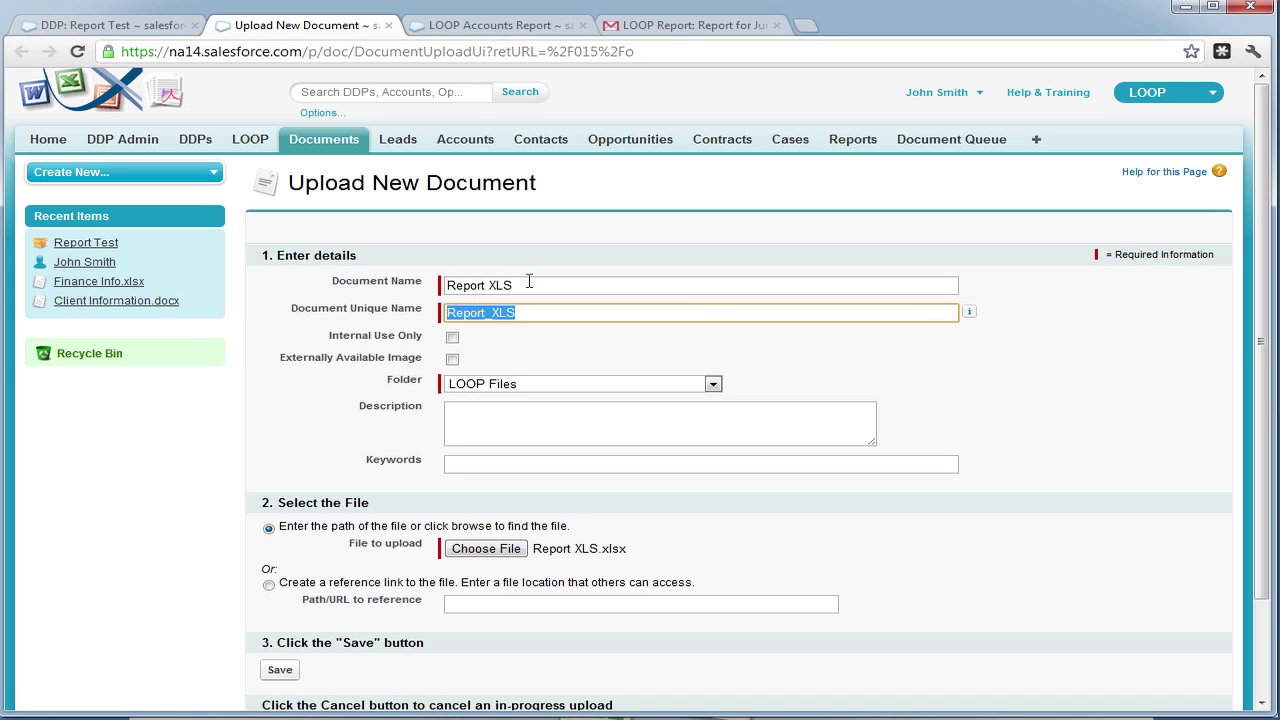
left_click(294, 670)
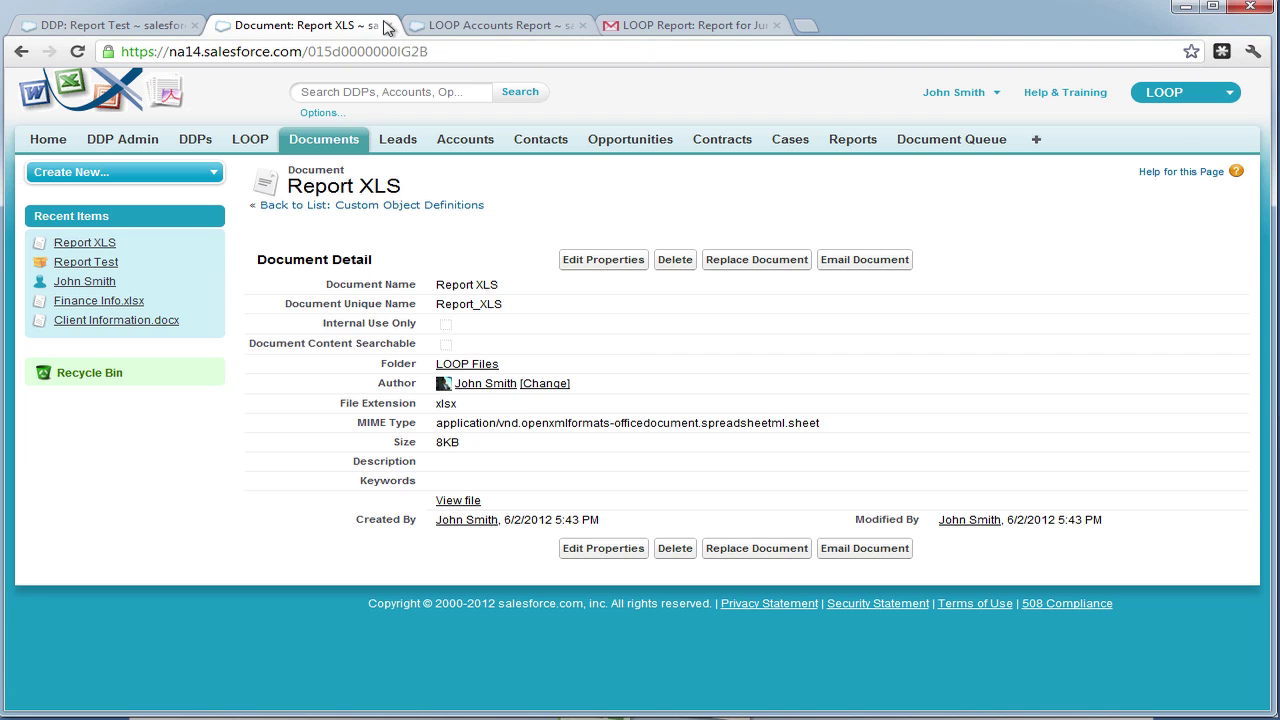
Step: Add Report XLS from LOOP Files to the Report Test DDP's files and save
left_click(389, 25)
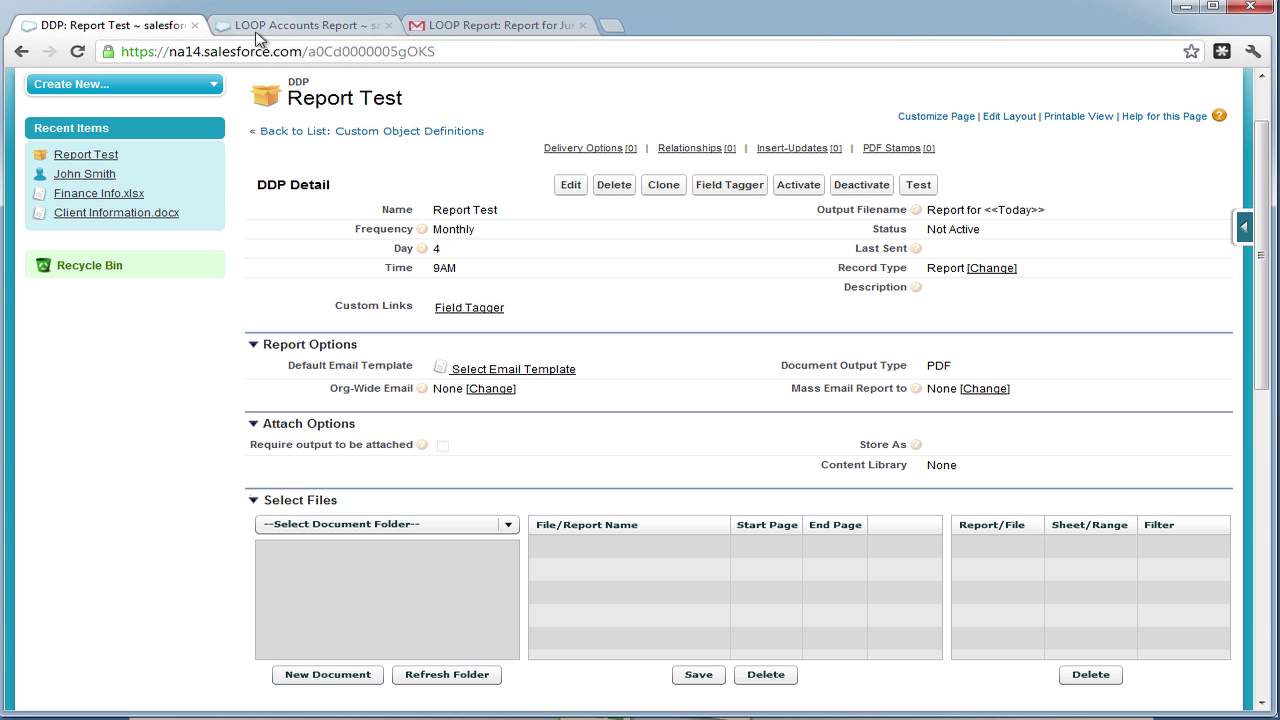
left_click(366, 531)
left_click(368, 612)
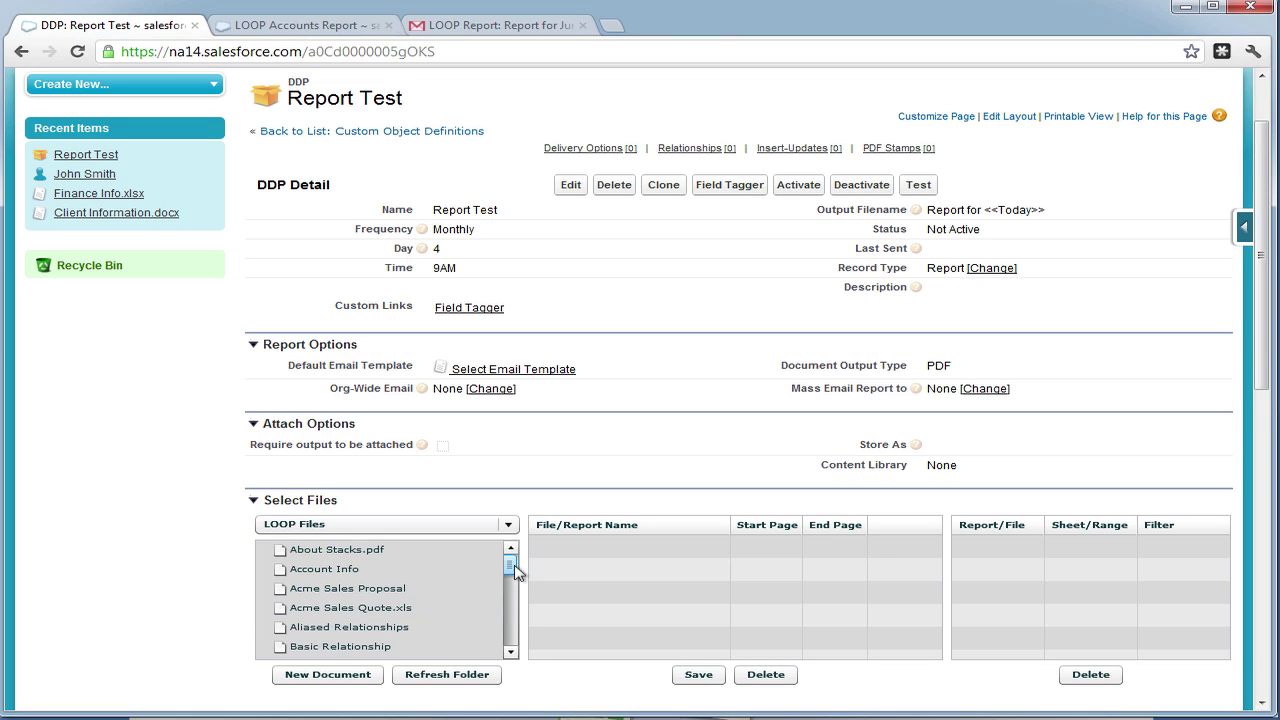
left_click_drag(517, 570, 521, 625)
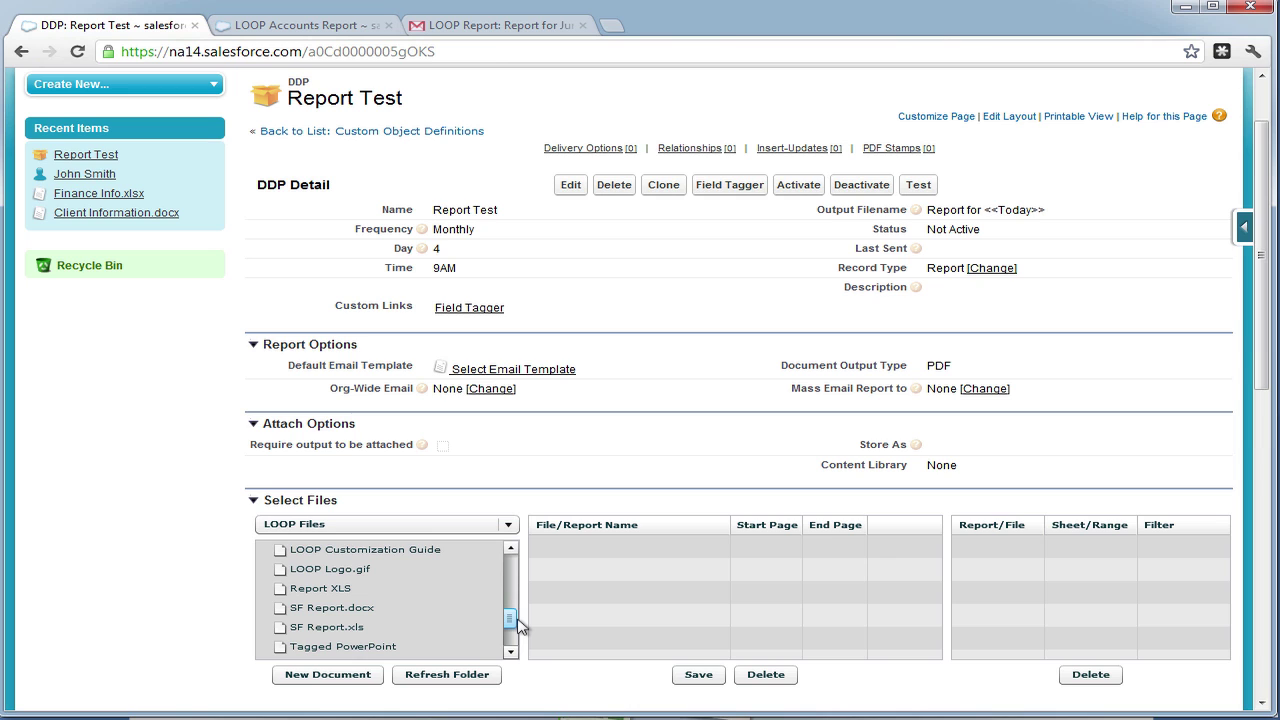
left_click_drag(400, 593, 735, 604)
left_click(700, 674)
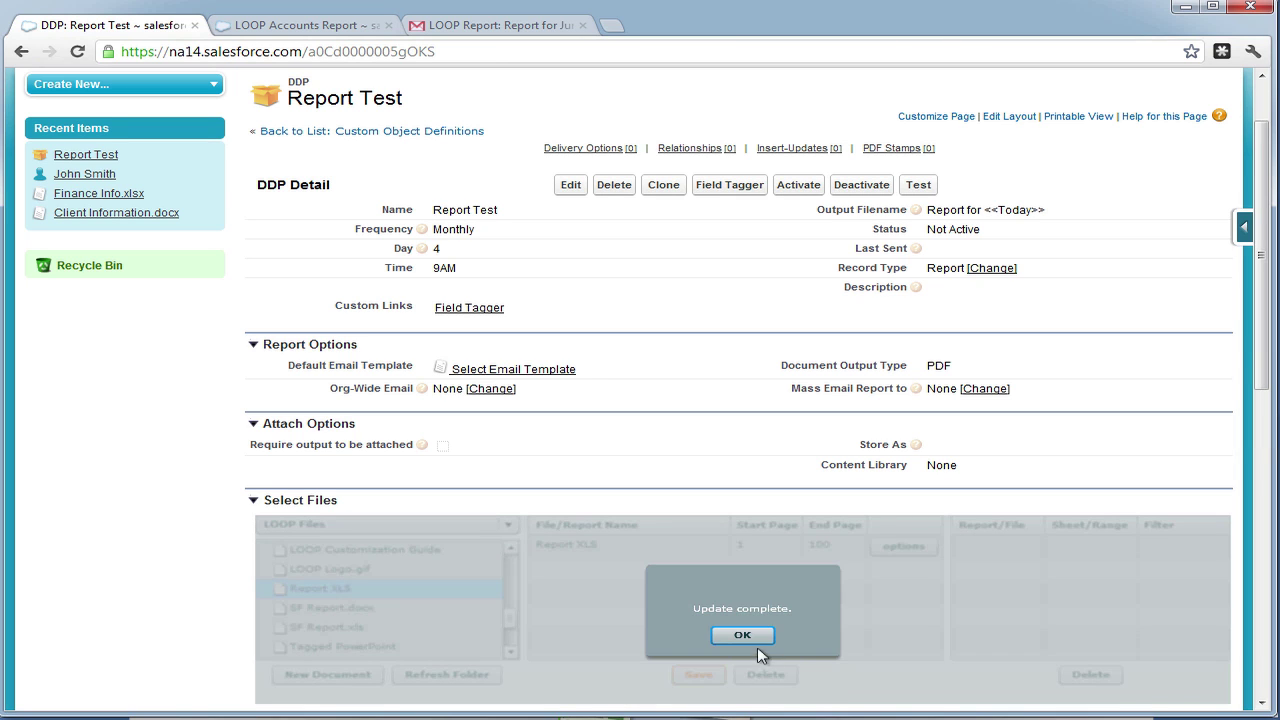
left_click(601, 552)
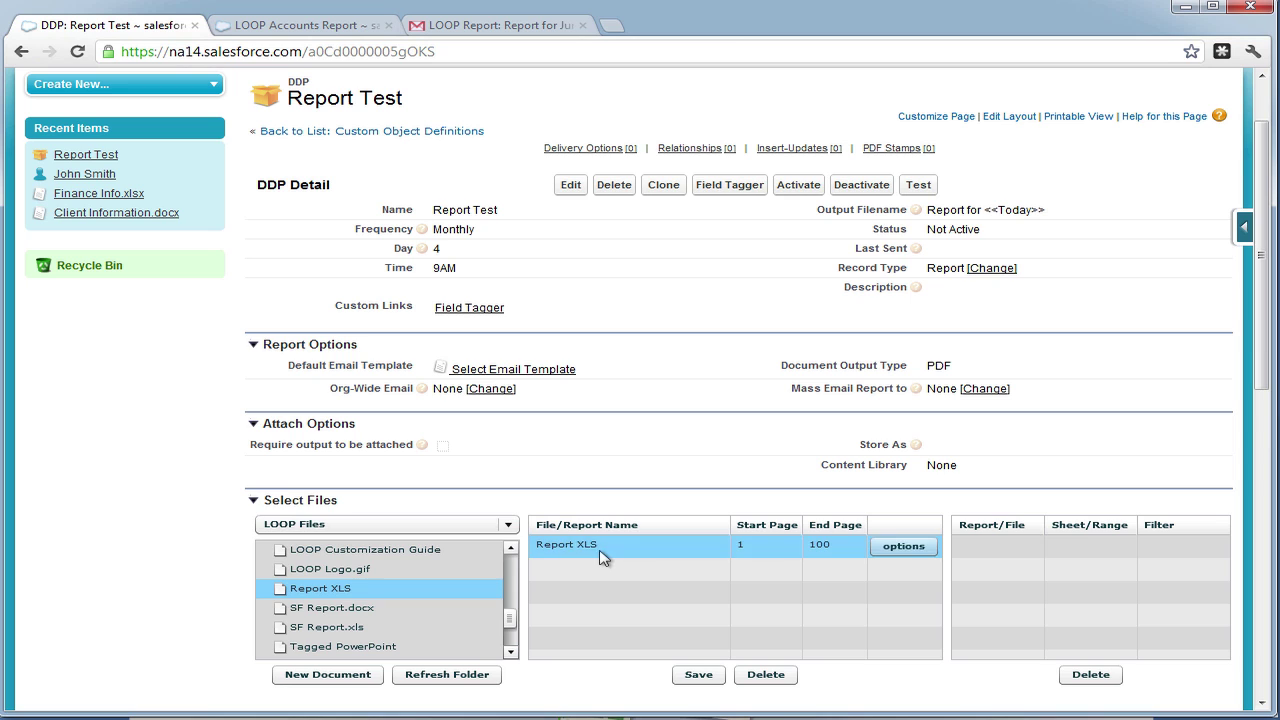
Step: Map LOOP Accounts Report to Sheet2, and to Sheet3 filtered pv0=Partner, then save
left_click(501, 525)
scroll(509, 600, "down", 4)
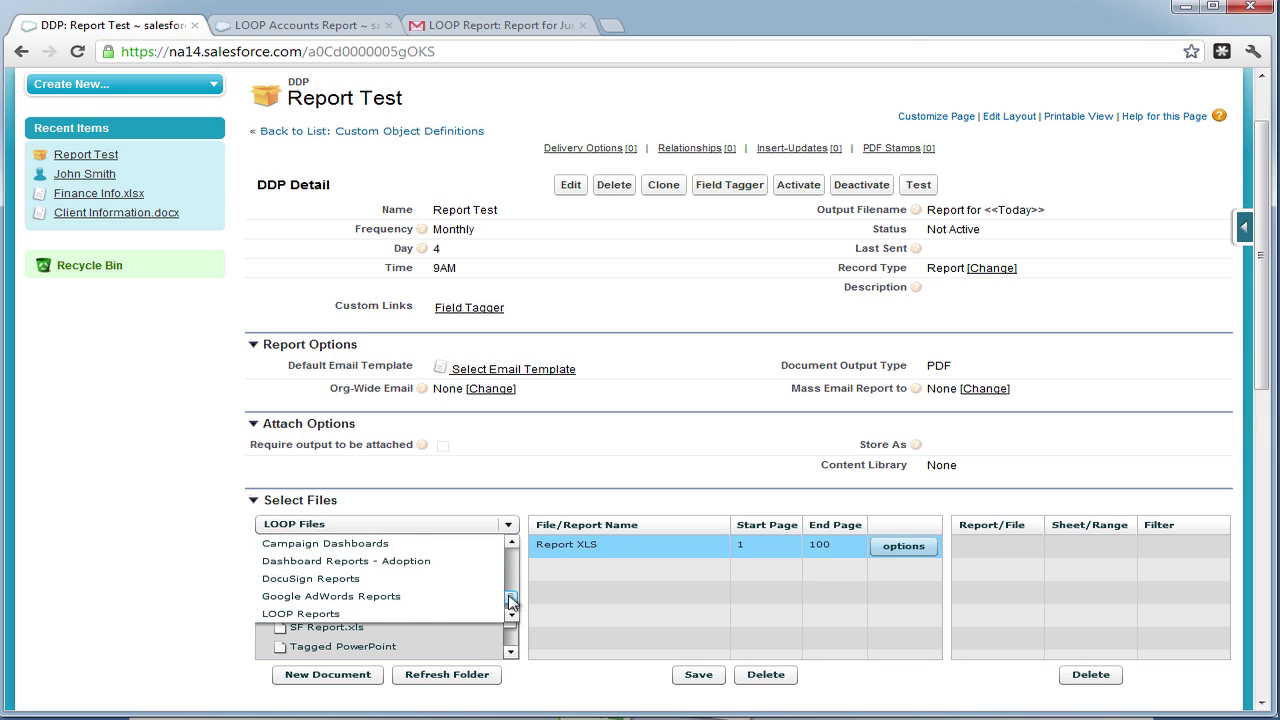
left_click(460, 578)
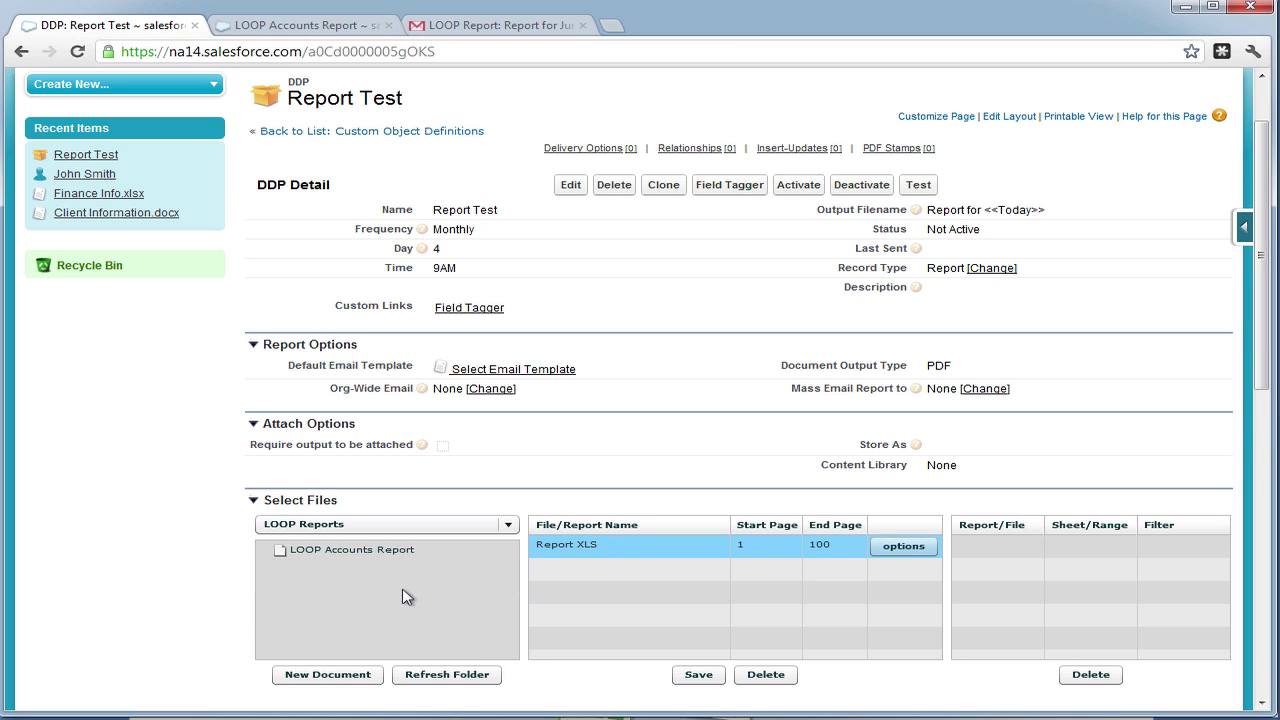
left_click_drag(390, 562, 1000, 575)
left_click_drag(426, 558, 1045, 582)
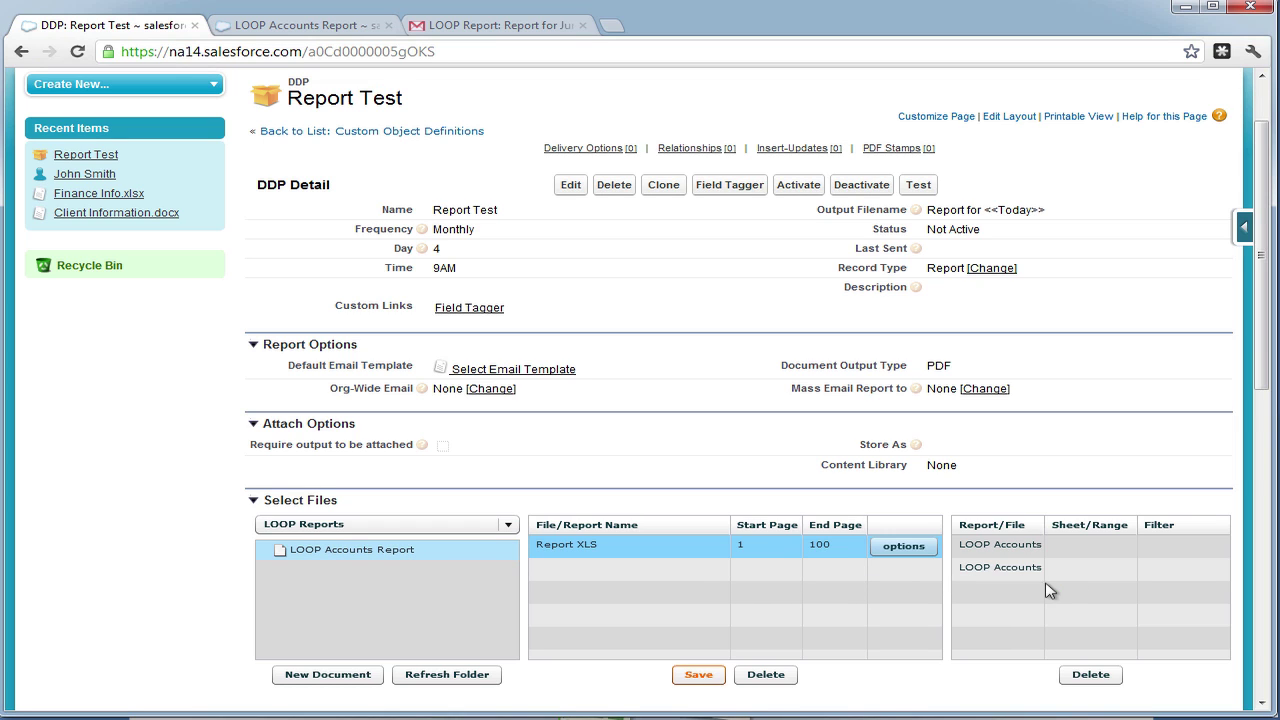
left_click(1096, 552)
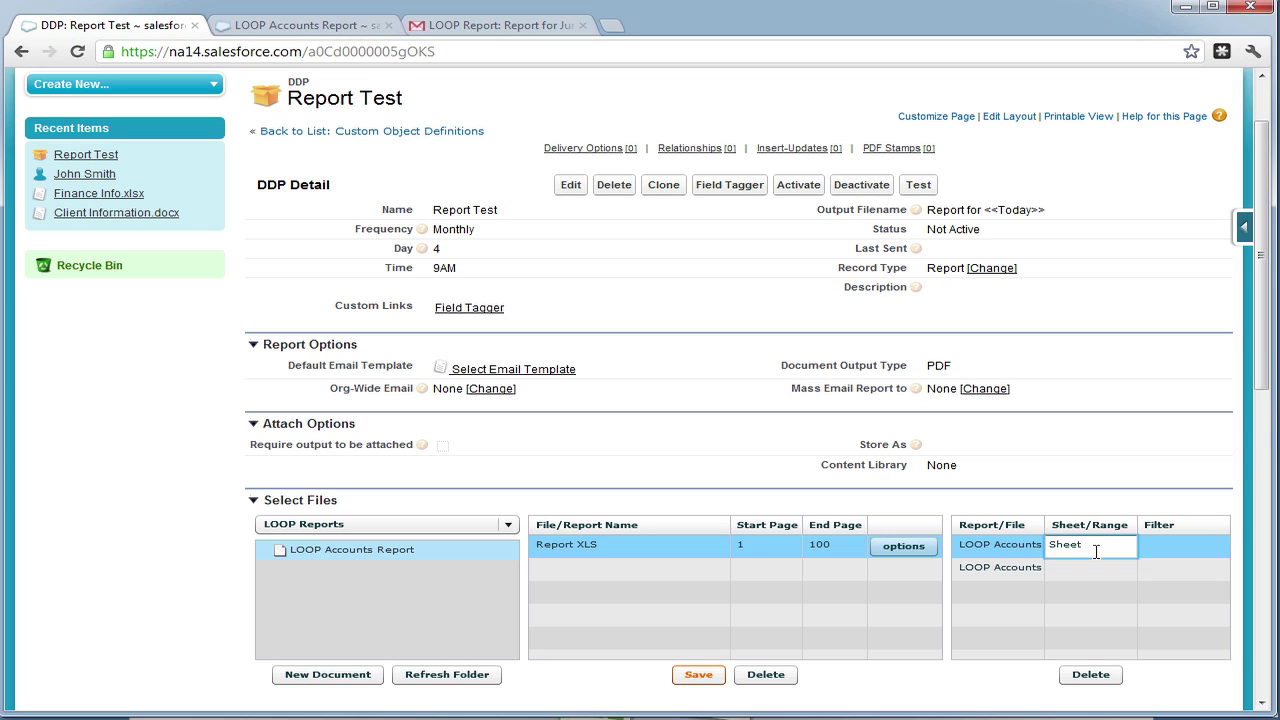
left_click(1093, 572)
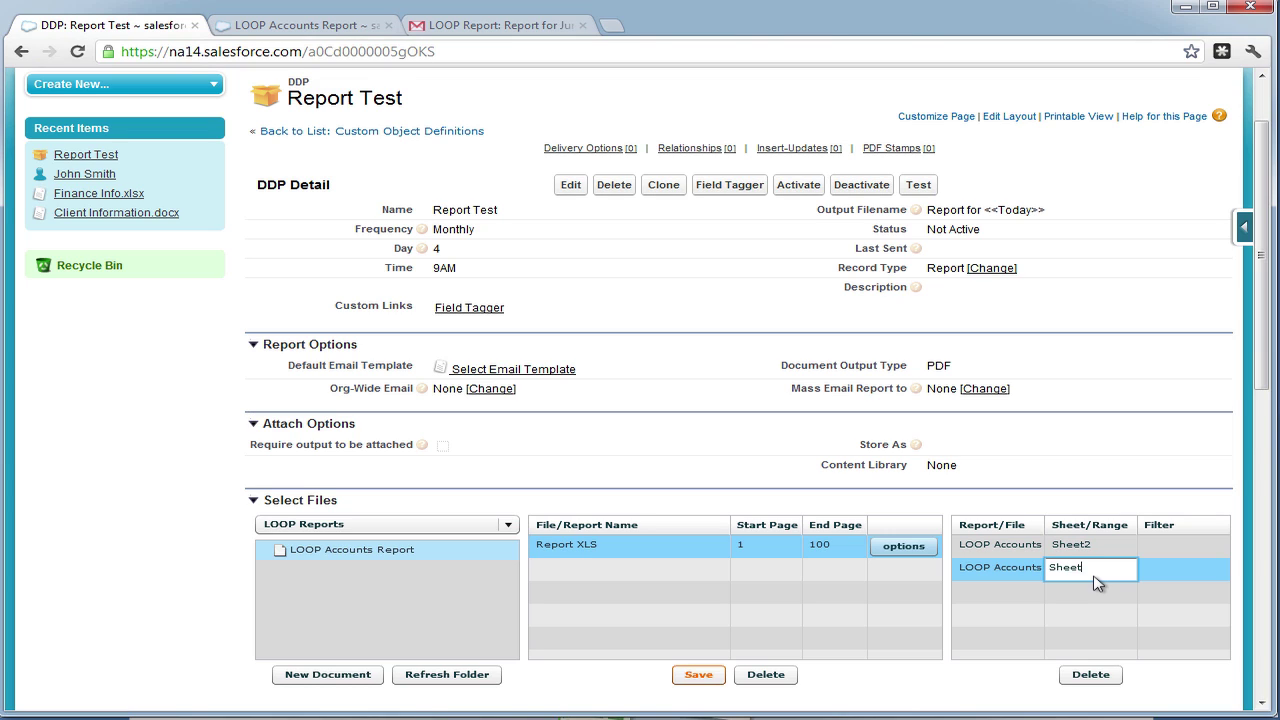
left_click(1172, 569)
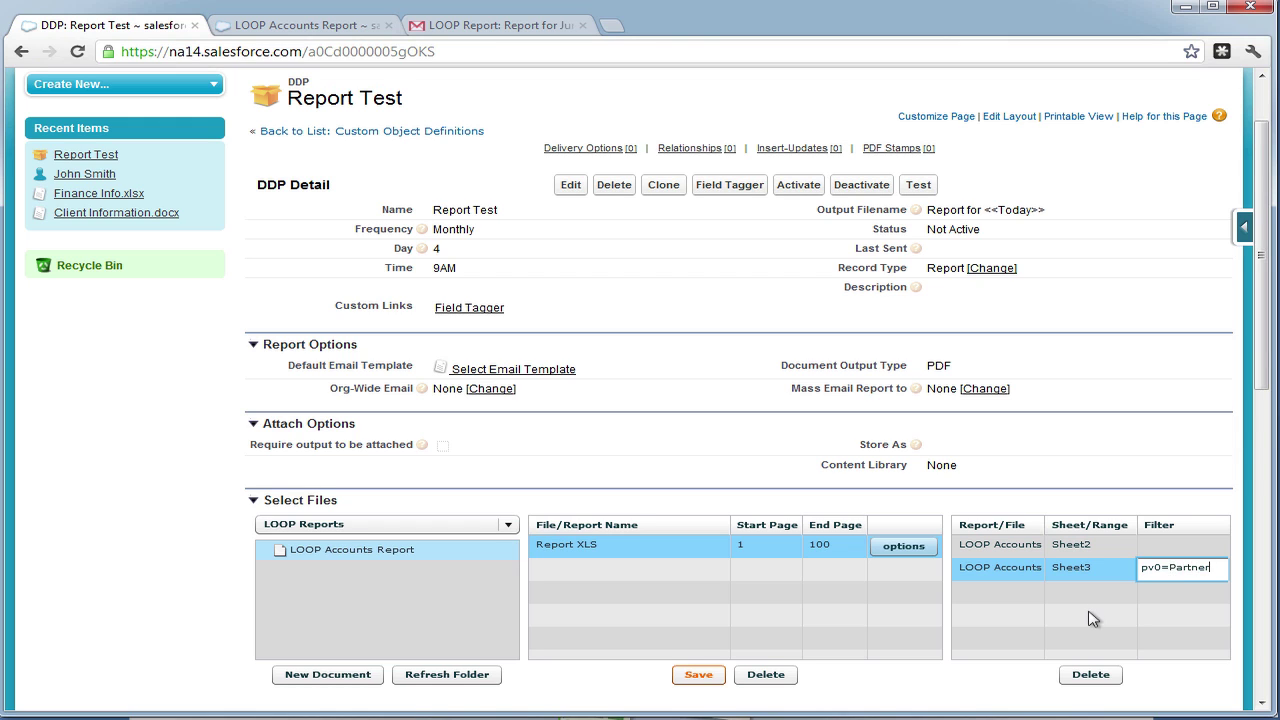
left_click(698, 674)
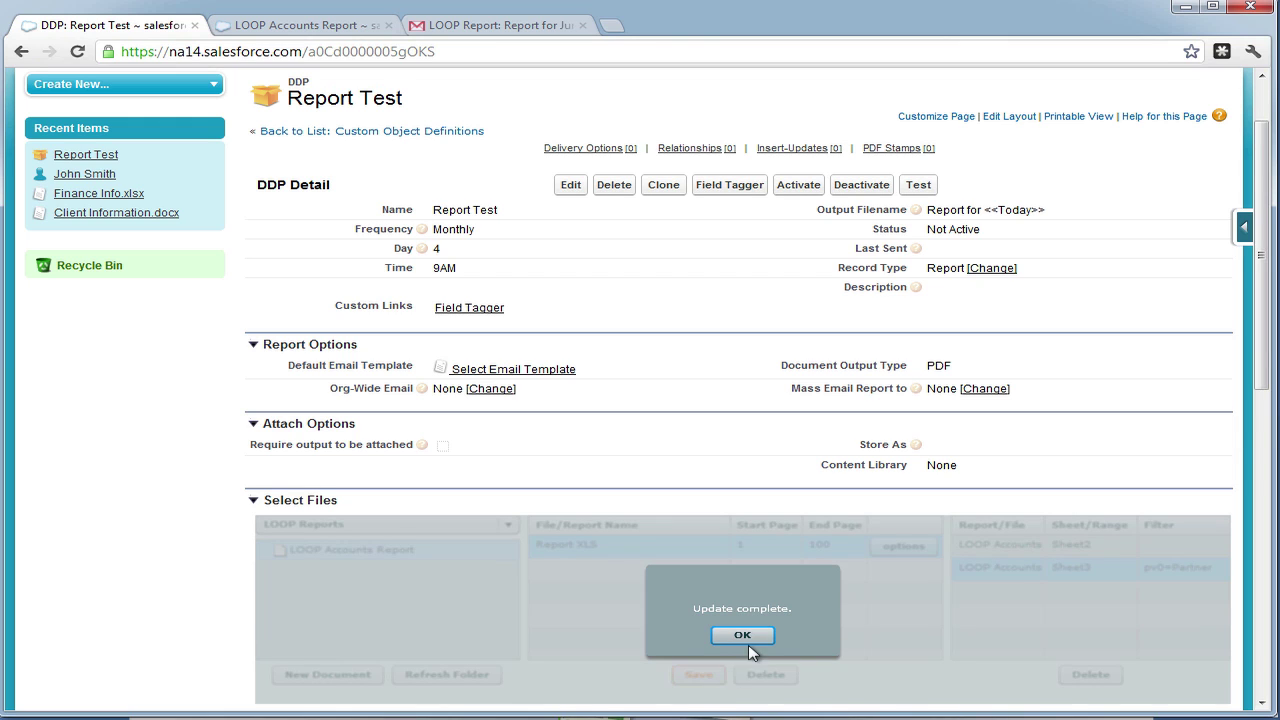
left_click(748, 640)
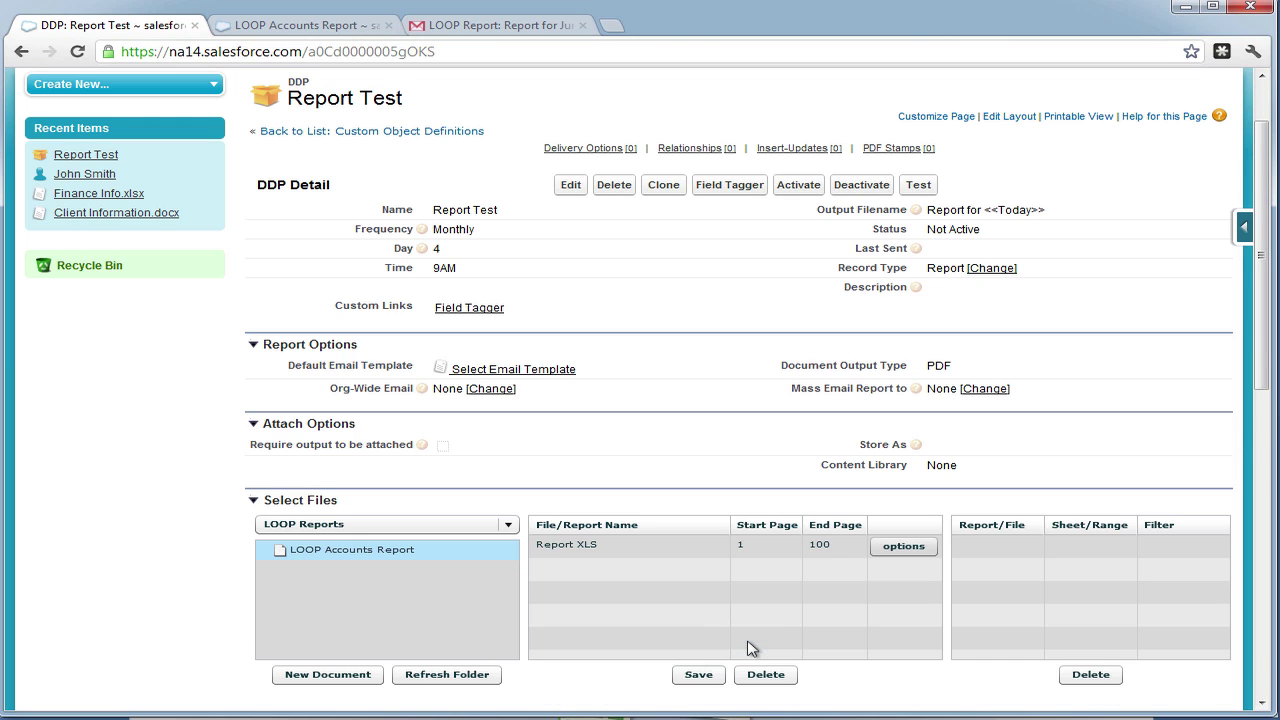
Step: Change the document output type to Originals, save, and send another test run
left_click(690, 555)
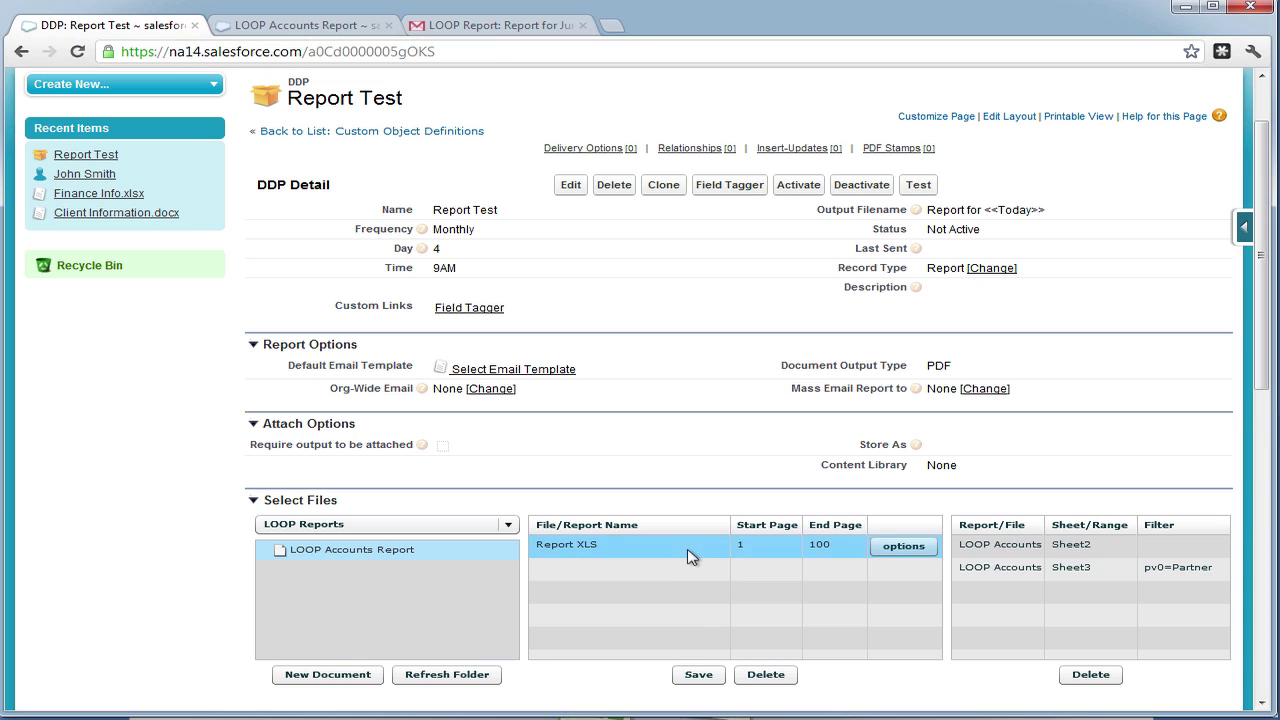
double_click(947, 366)
left_click(952, 370)
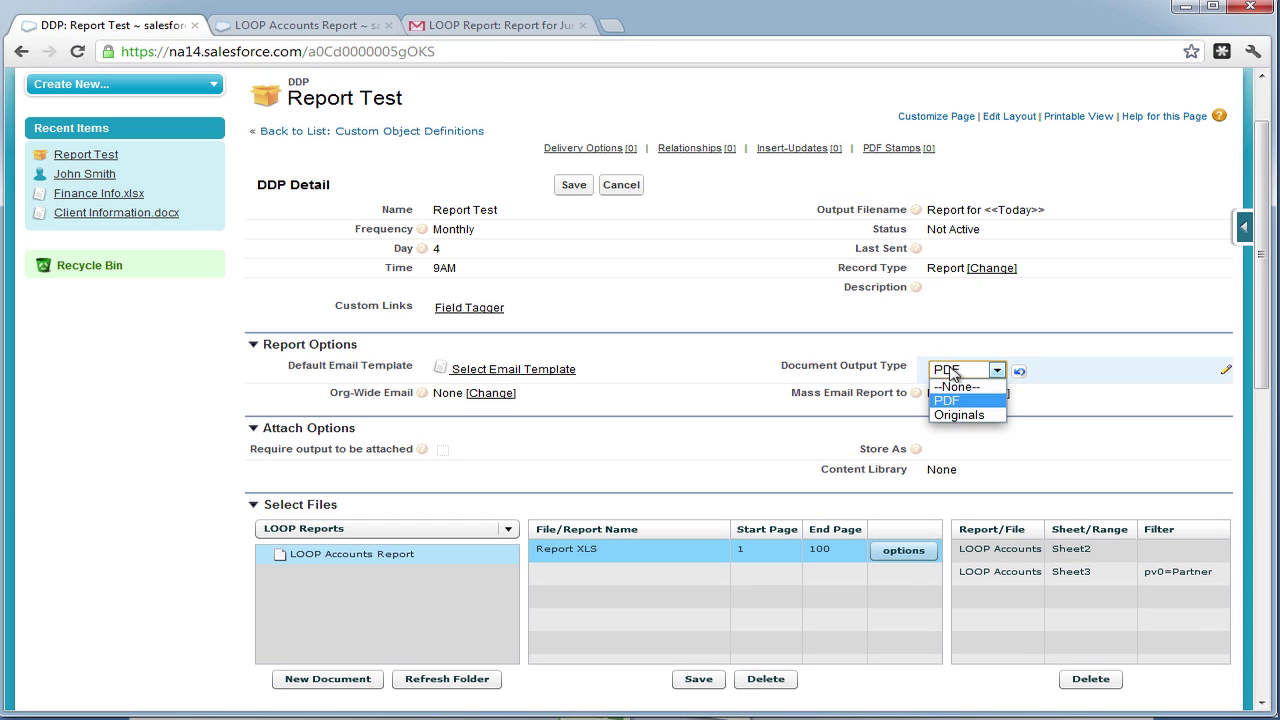
left_click(950, 416)
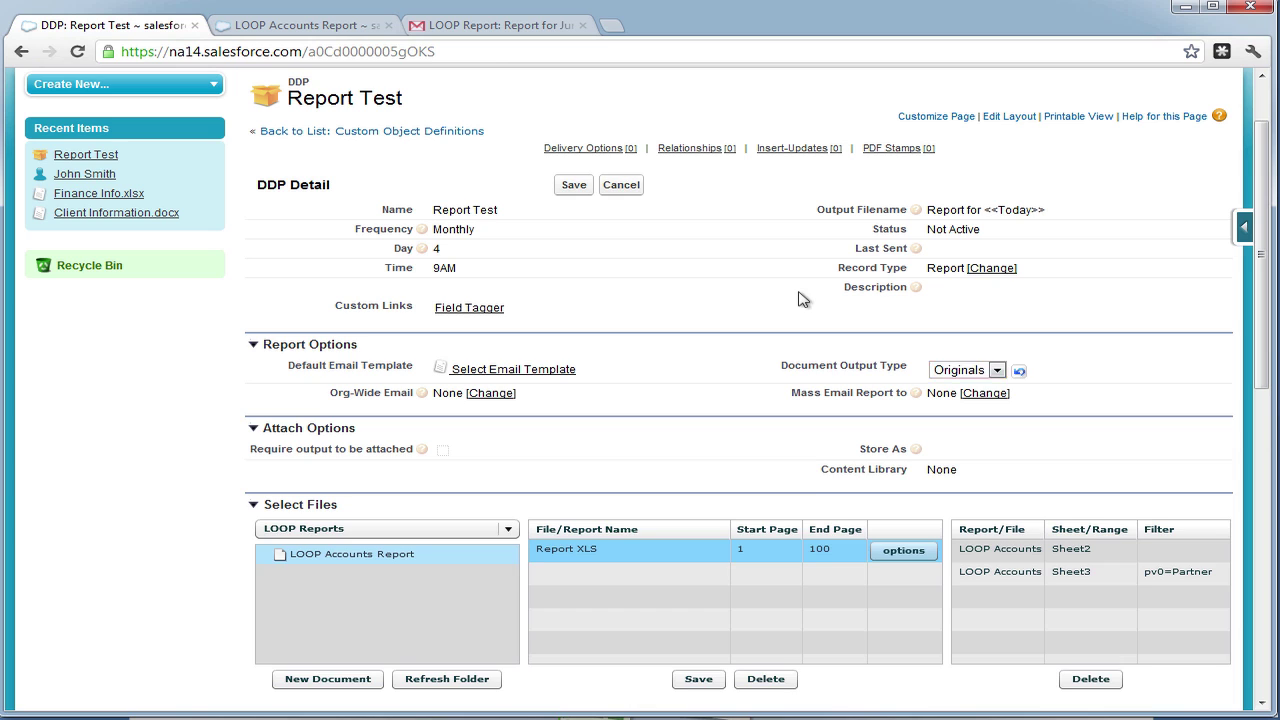
left_click(574, 187)
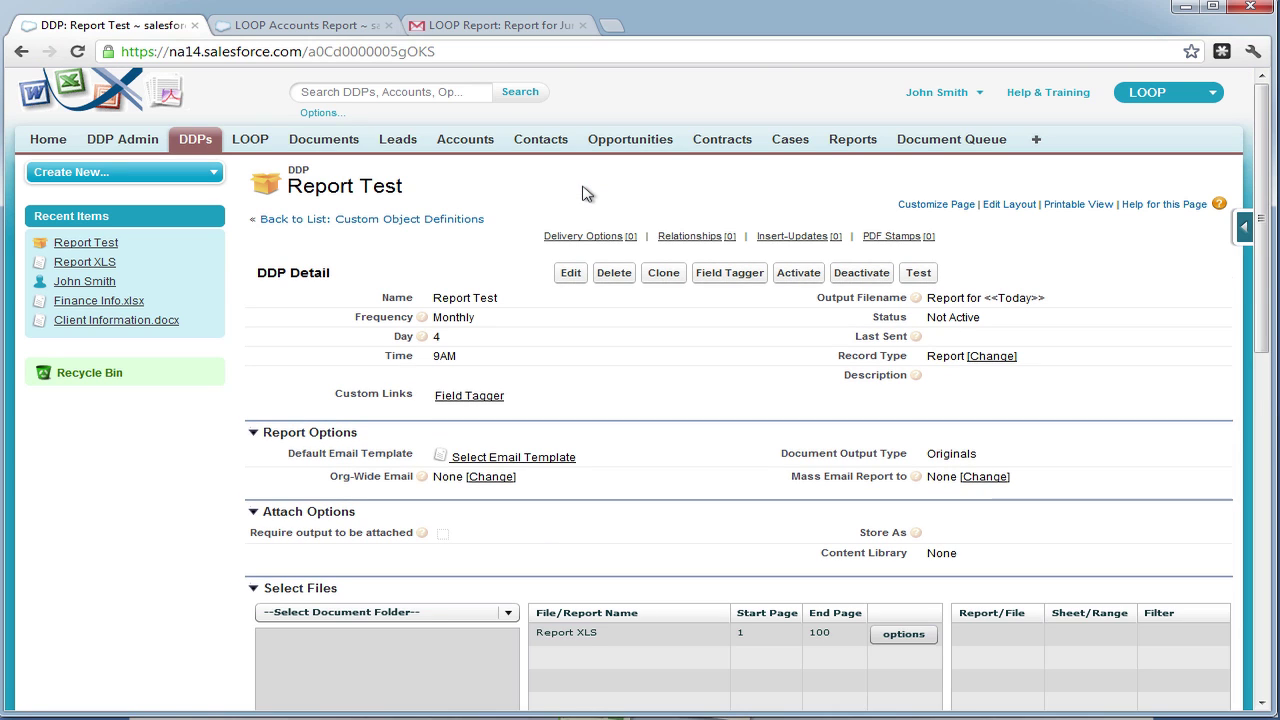
left_click(920, 273)
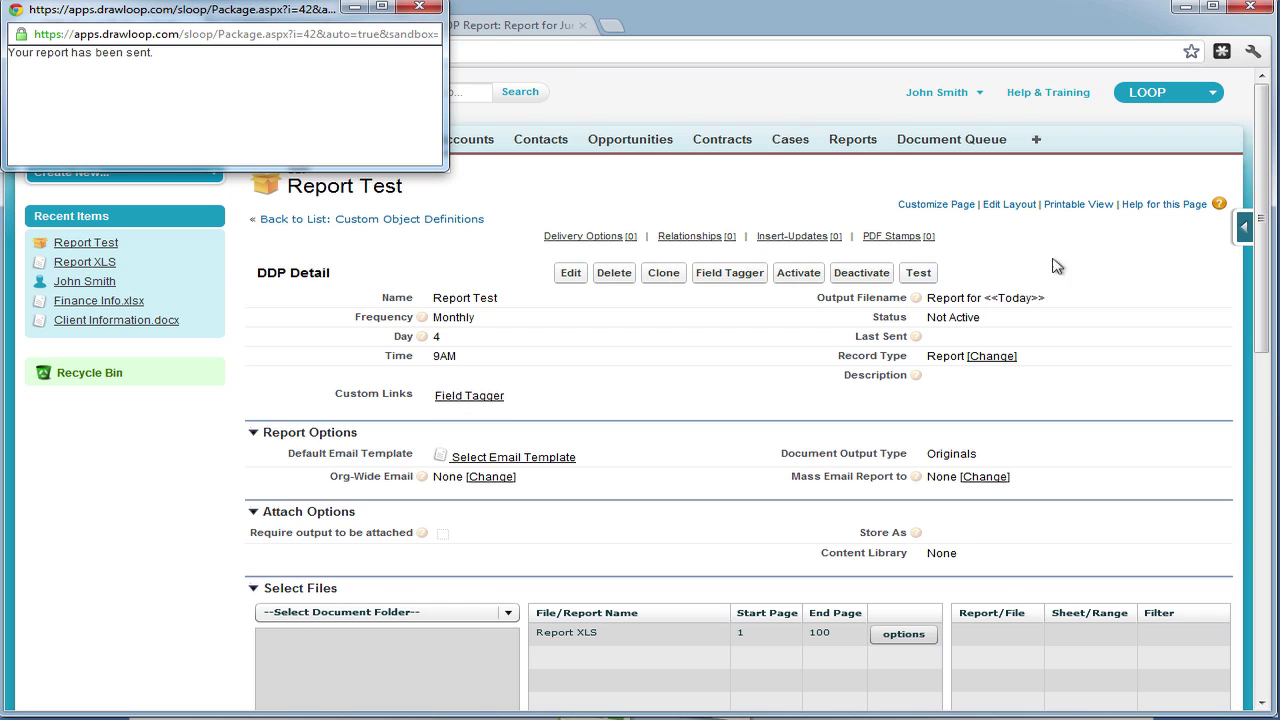
left_click(423, 13)
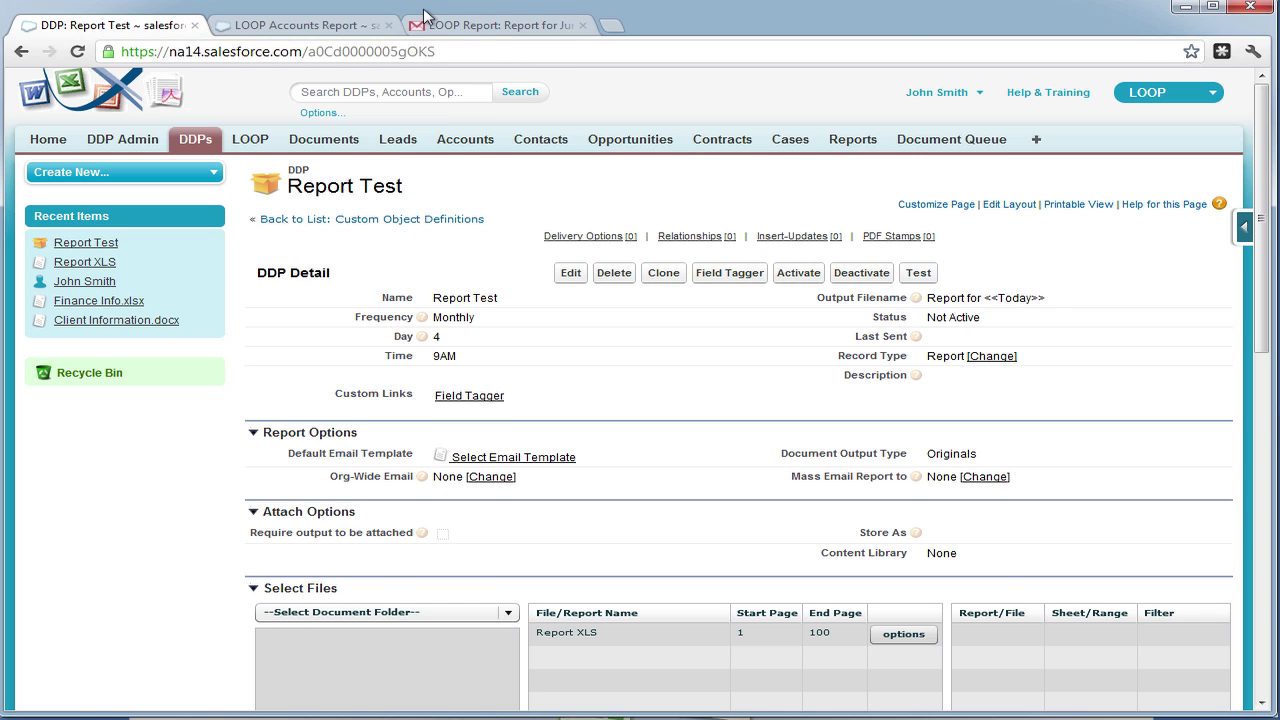
Step: From the Gmail inbox, download the 5:45 pm LOOP Report email's 'Report for June 2, 2012.xlsx' and open it in Excel
left_click(445, 25)
left_click(105, 270)
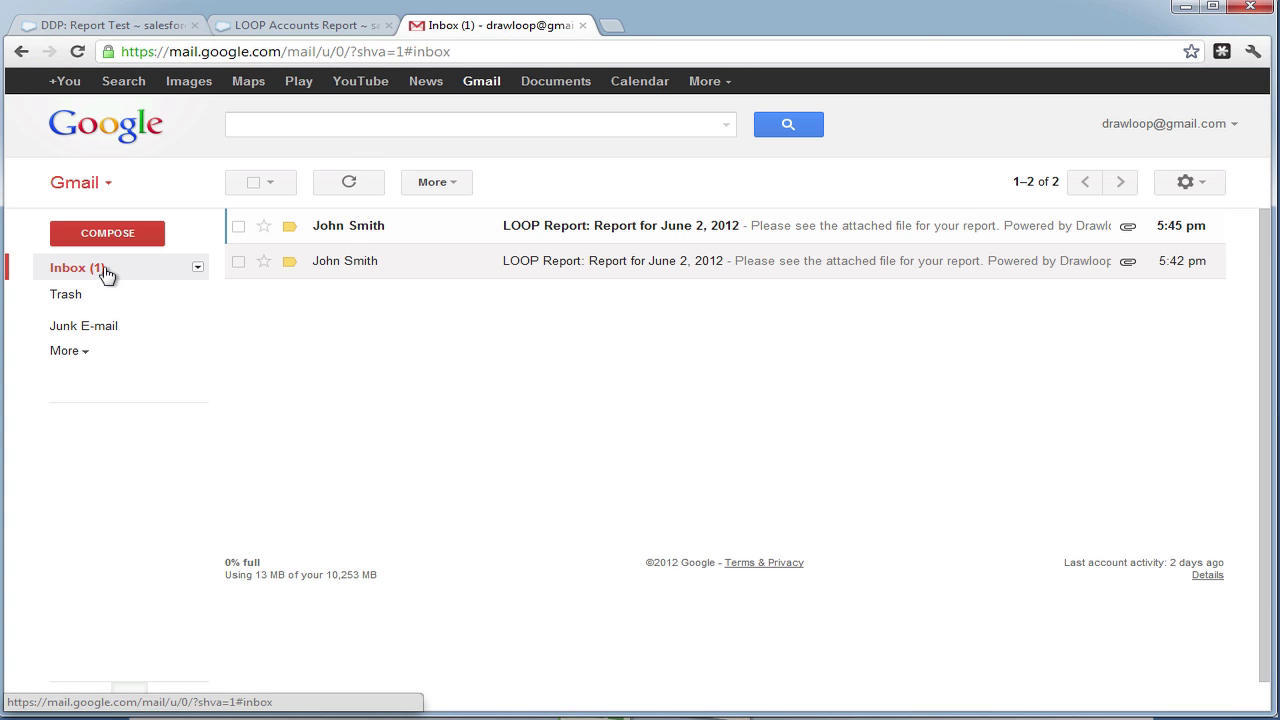
left_click(343, 226)
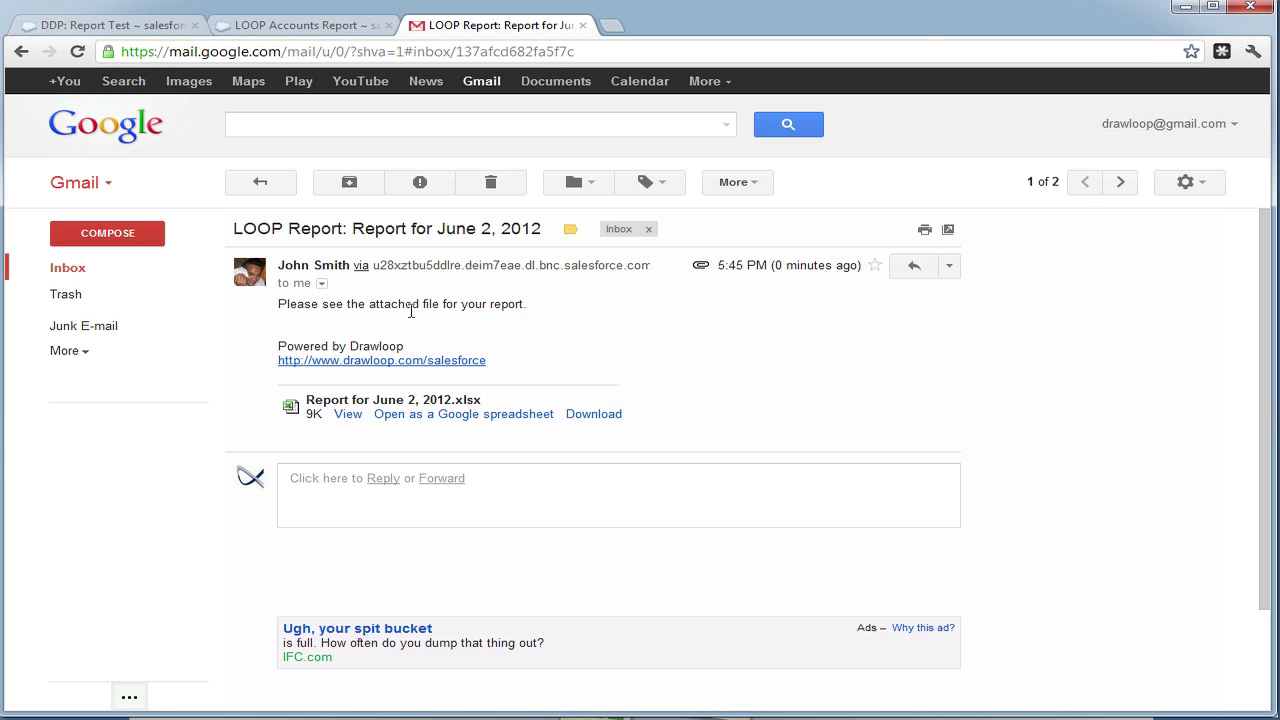
left_click(604, 419)
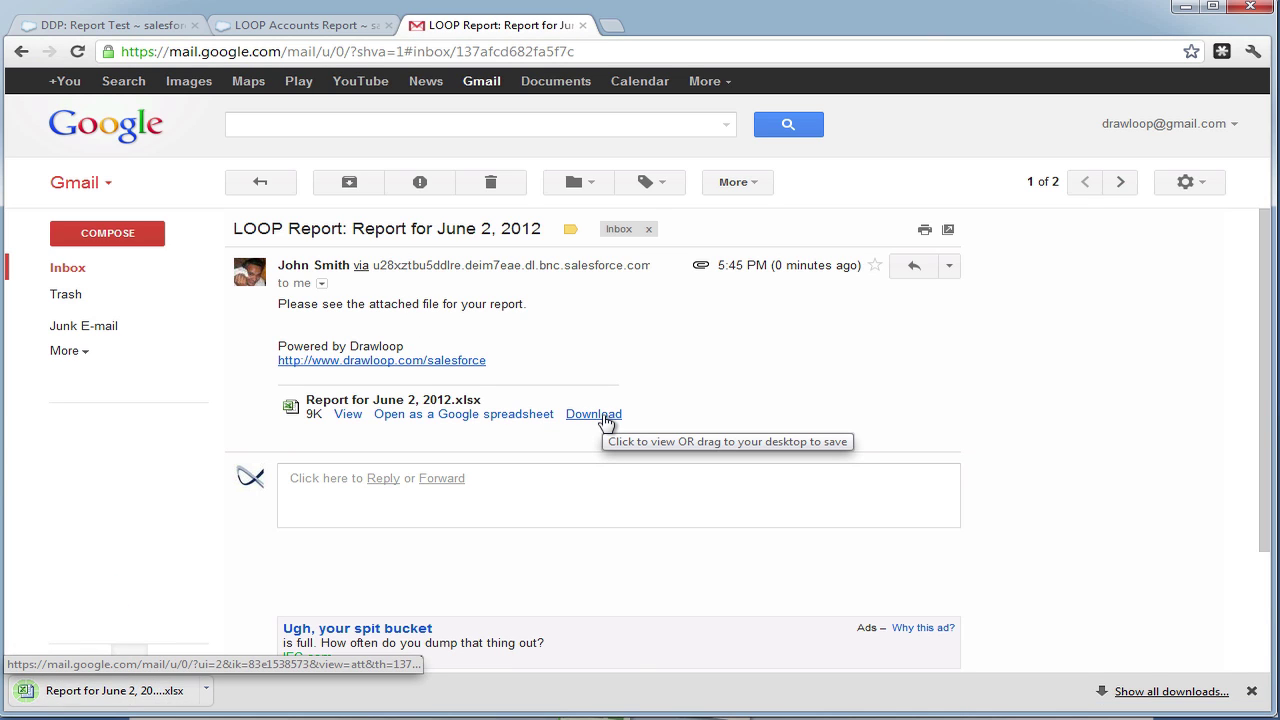
left_click(124, 691)
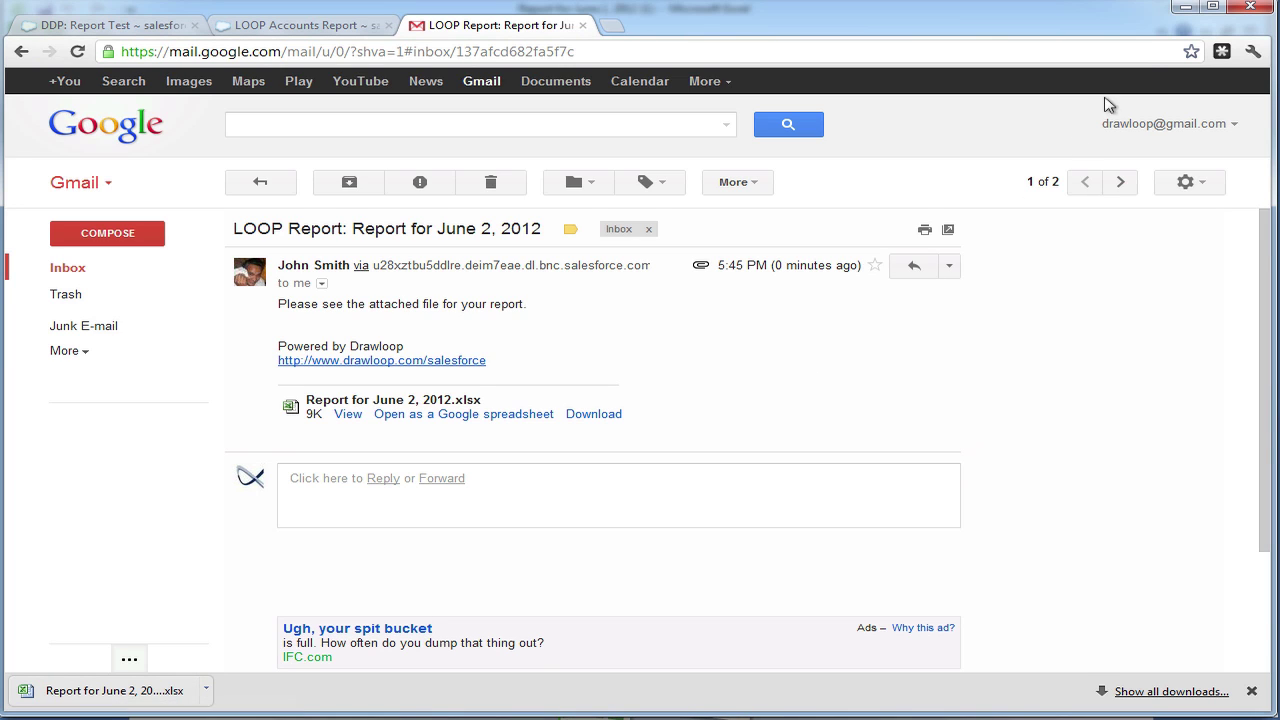
Step: Auto-fit every column on Sheet2 and review the Type column for all eight accounts
left_click(1183, 8)
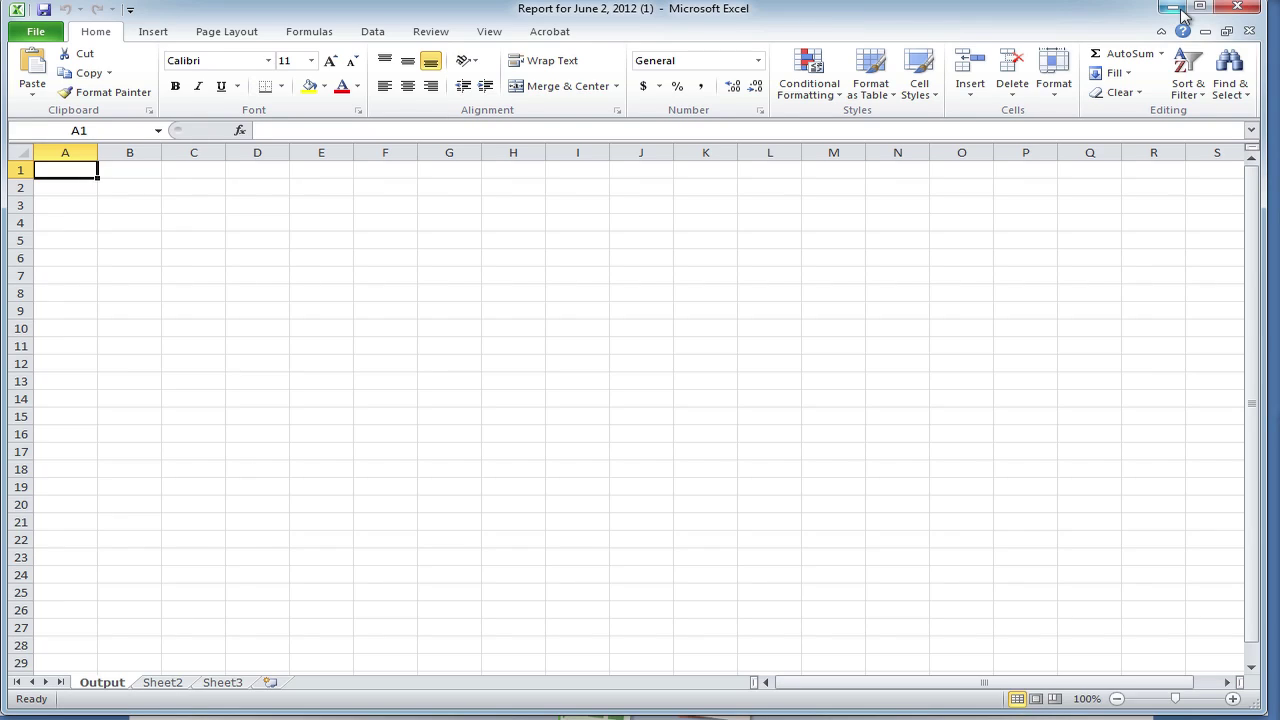
left_click(158, 683)
left_click(20, 152)
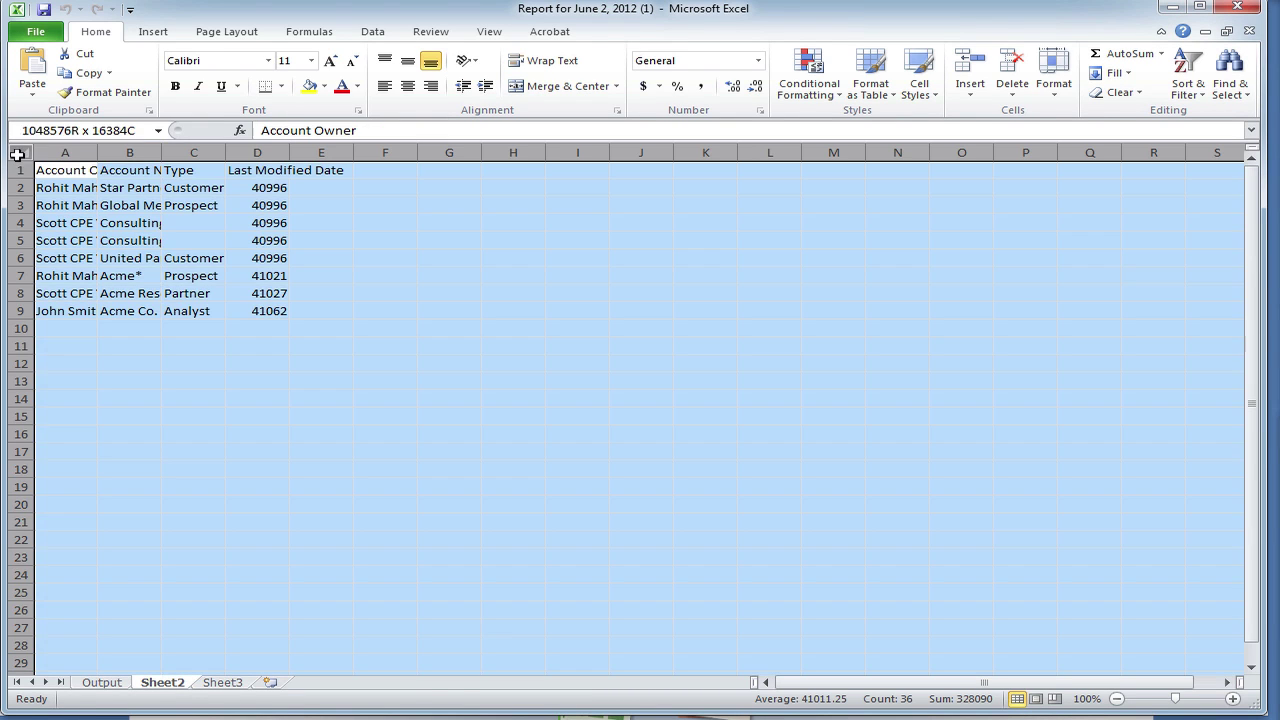
double_click(97, 152)
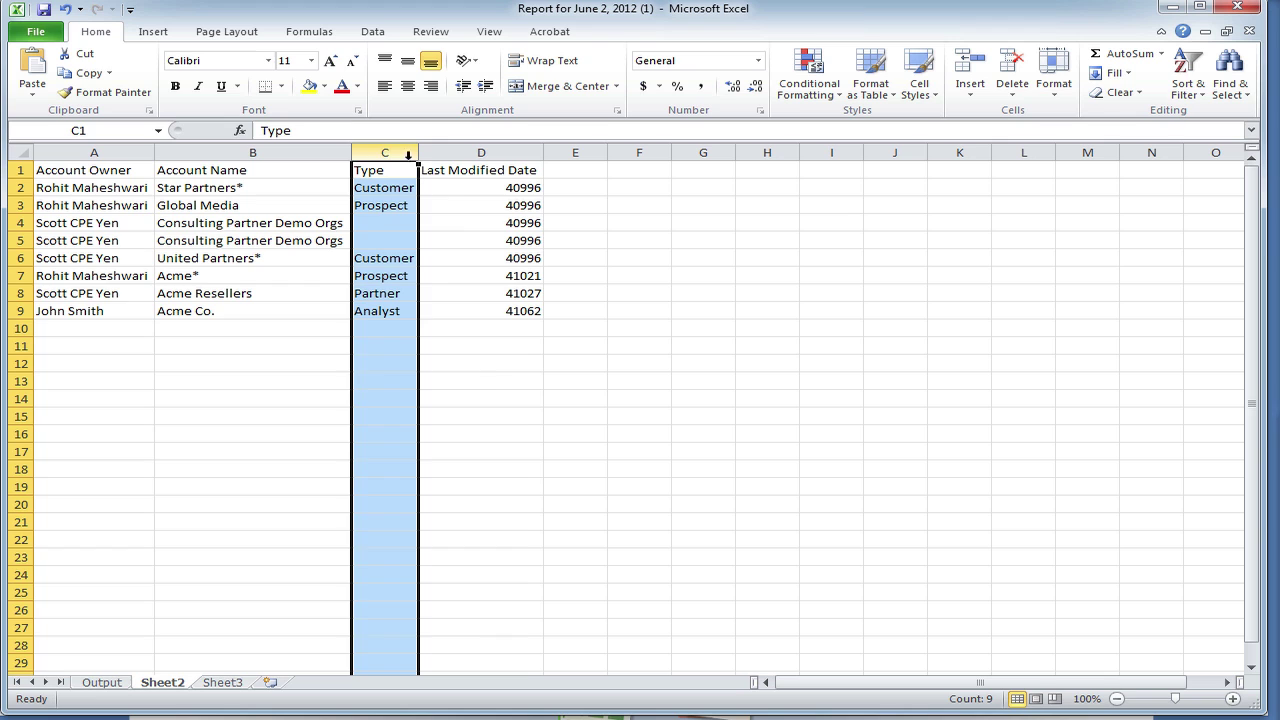
left_click(393, 152)
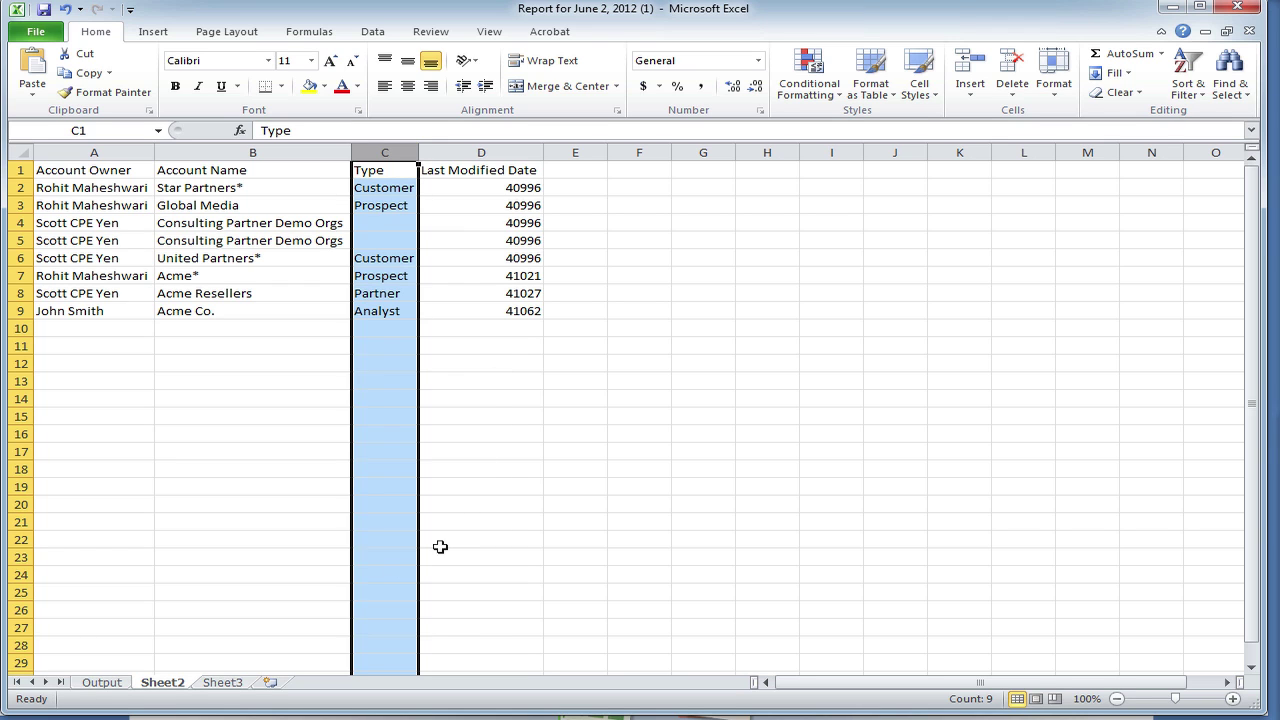
Step: Auto-fit Sheet3's columns, confirm Acme Resellers shows type Partner, then go to the Output sheet
left_click(222, 682)
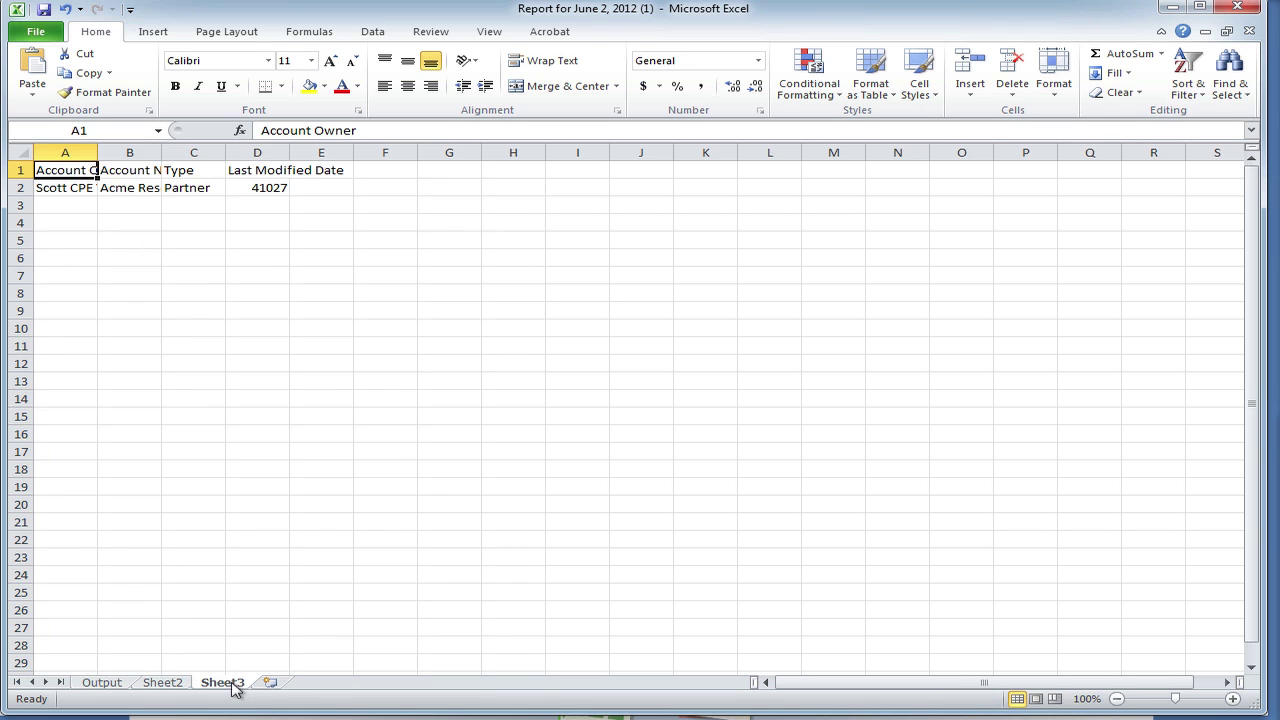
left_click(20, 152)
double_click(100, 152)
left_click(166, 190)
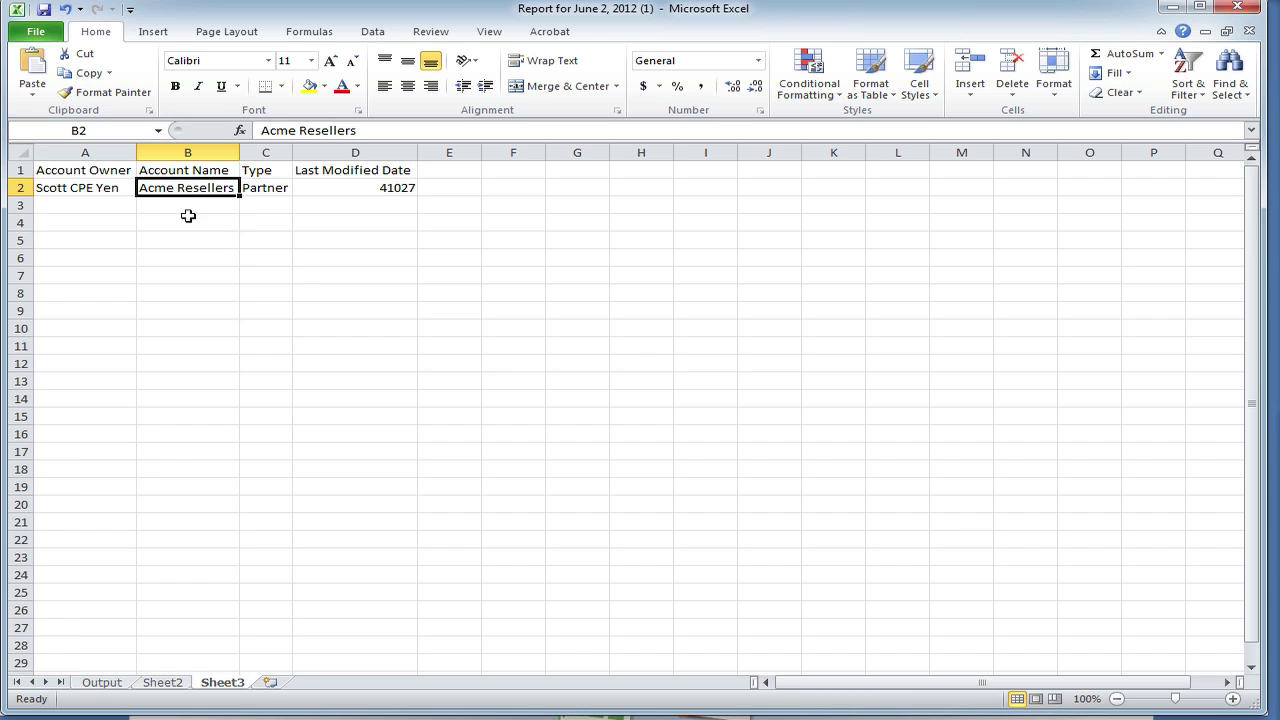
left_click(265, 152)
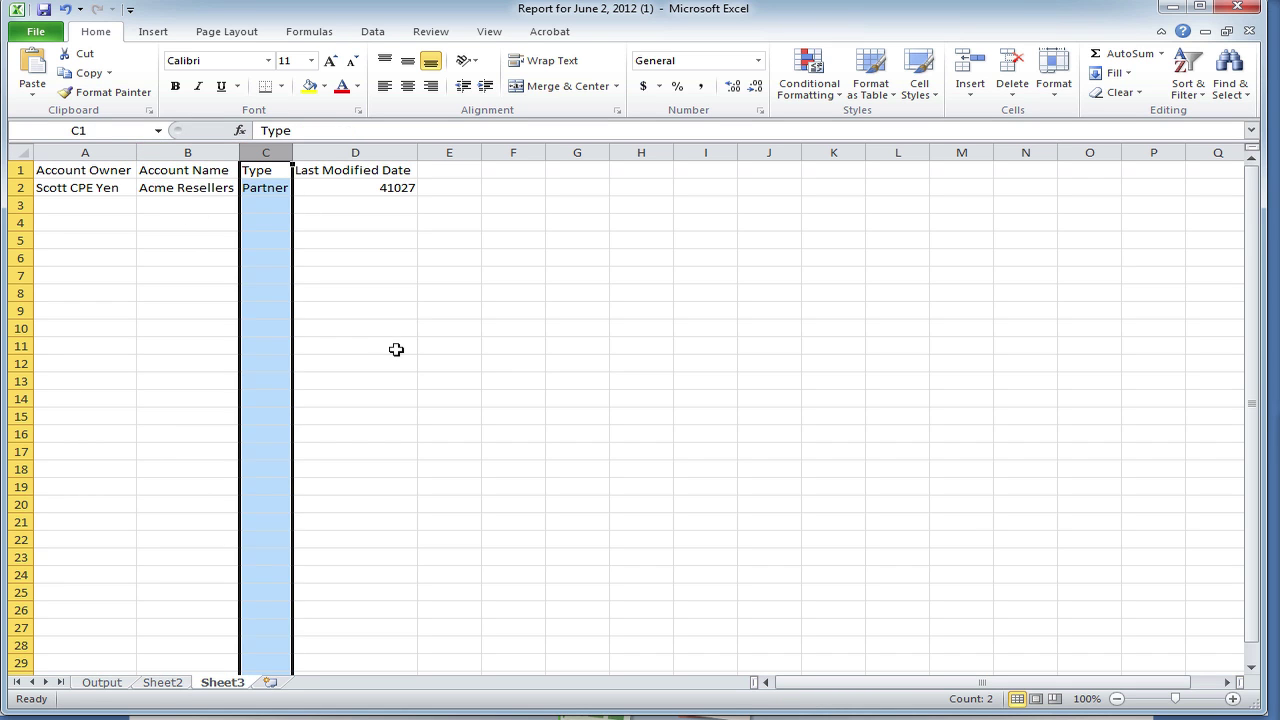
left_click(396, 349)
left_click(116, 685)
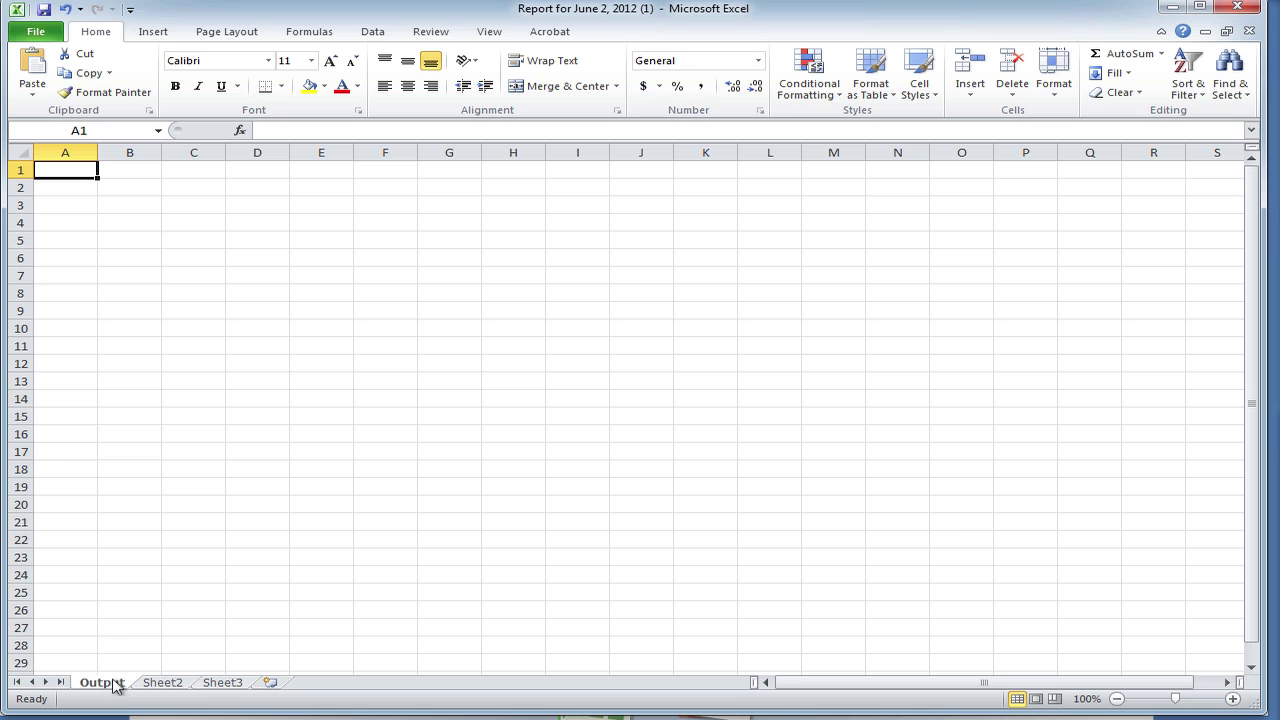
left_click(66, 190)
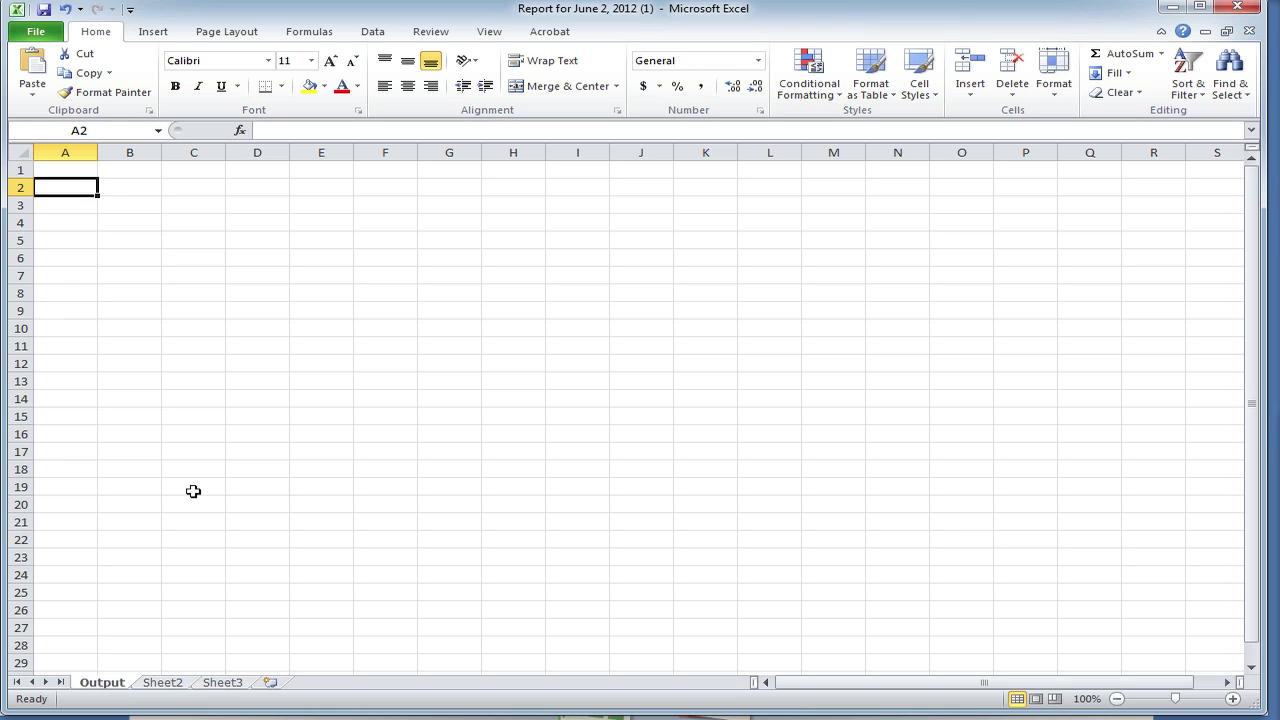